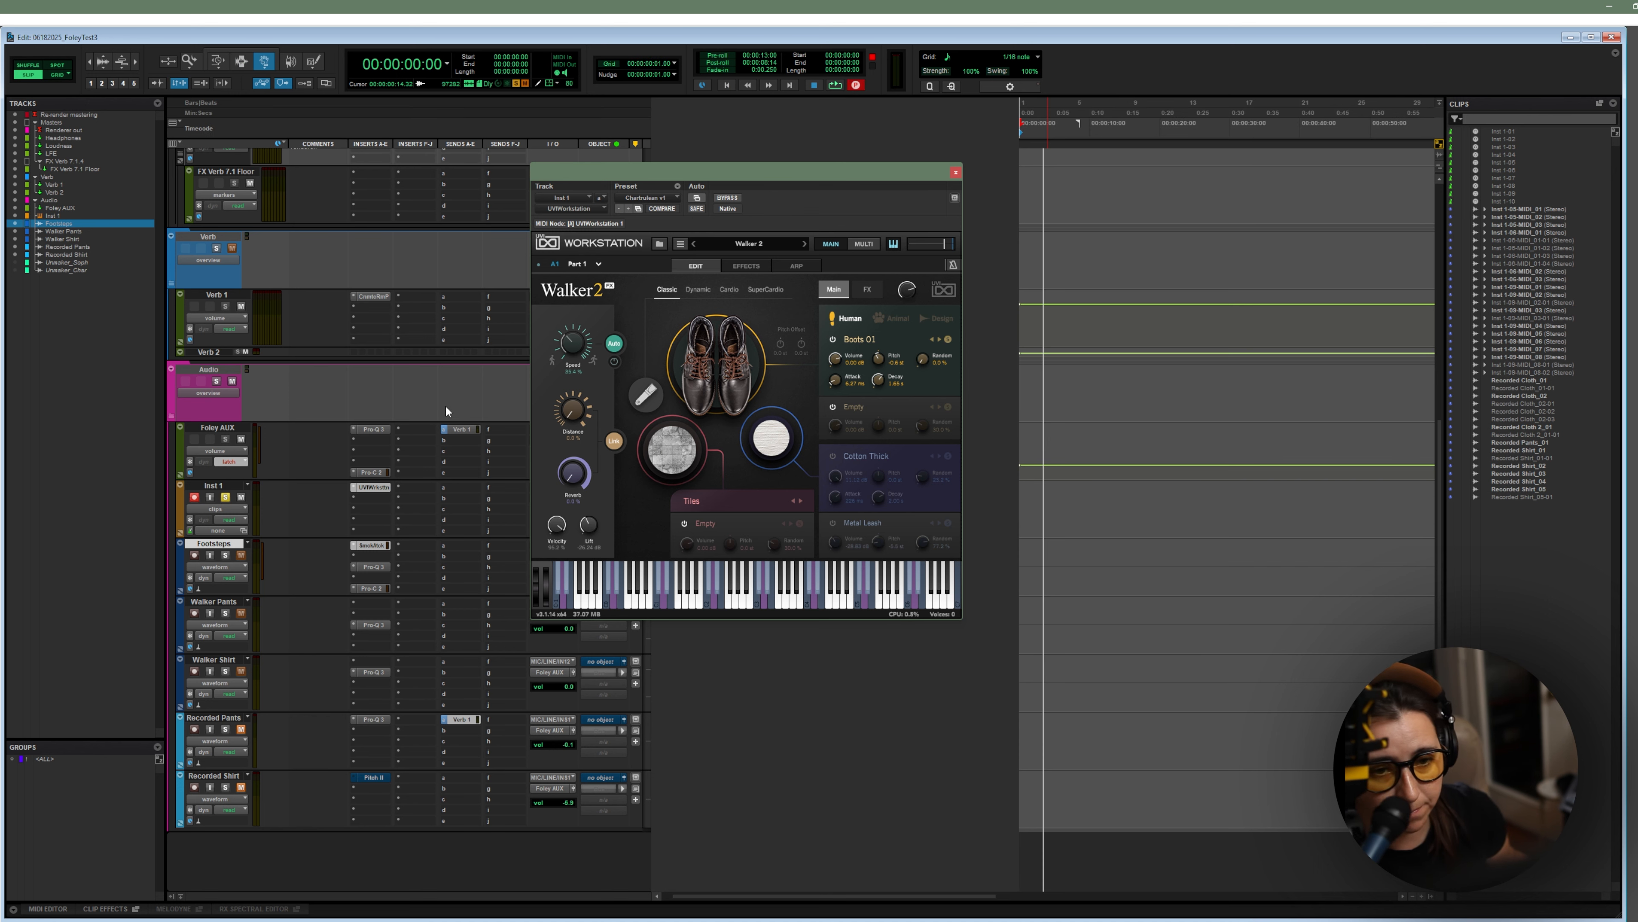
# Record a footstep MIDI performance onto the Inst 1 track and clear the plug-in window out of the way
pyautogui.press('space')
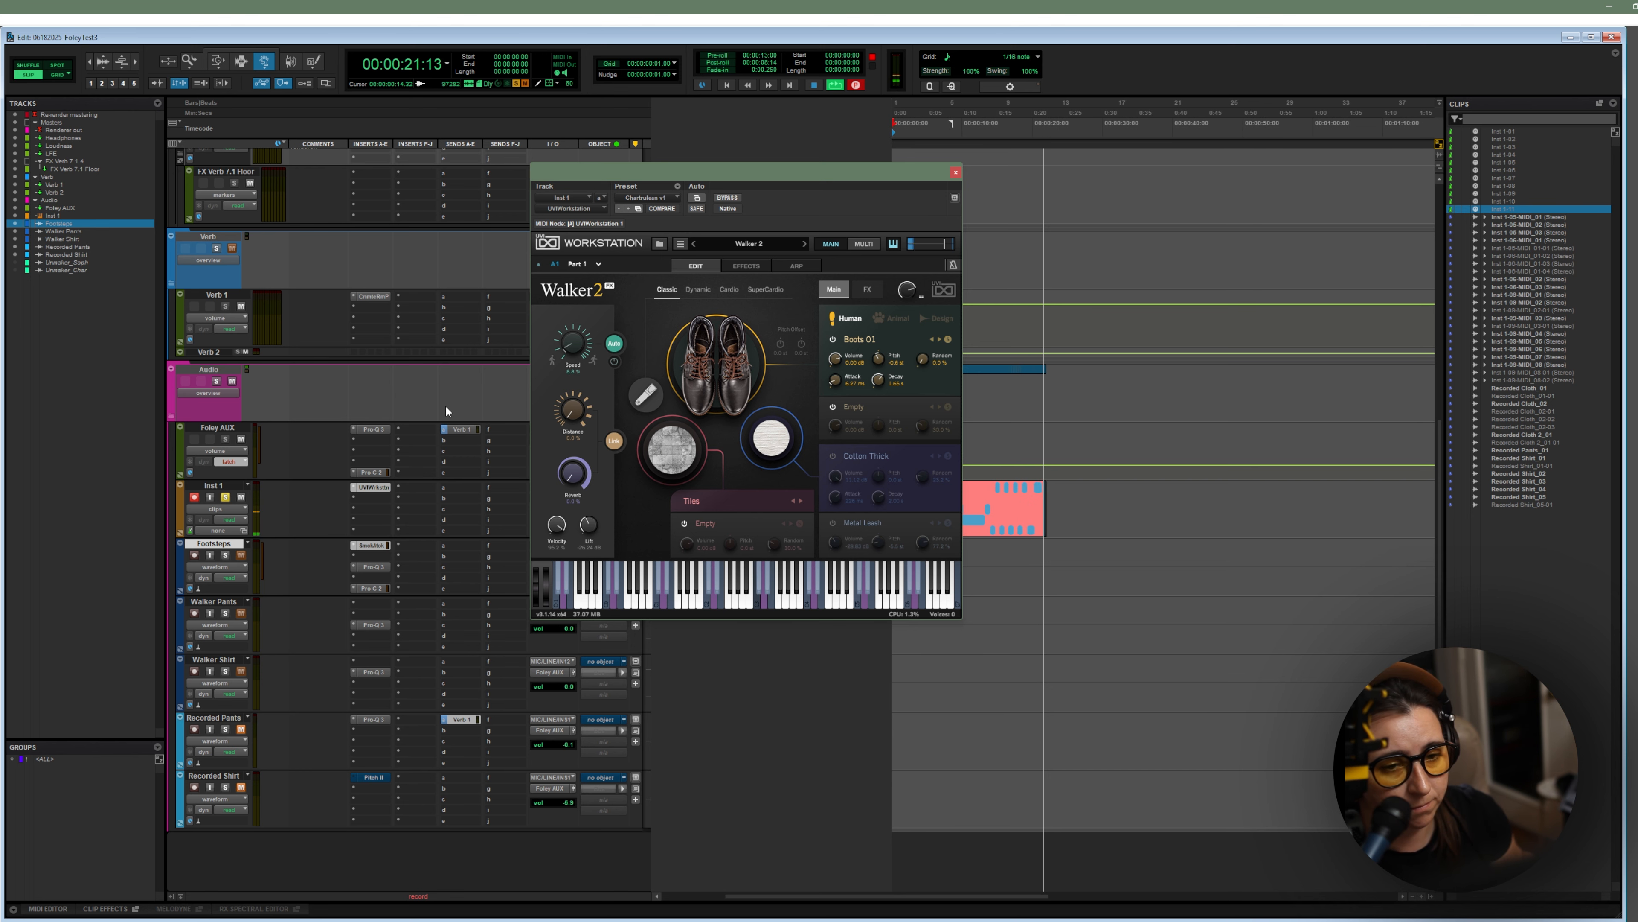
pyautogui.press('space')
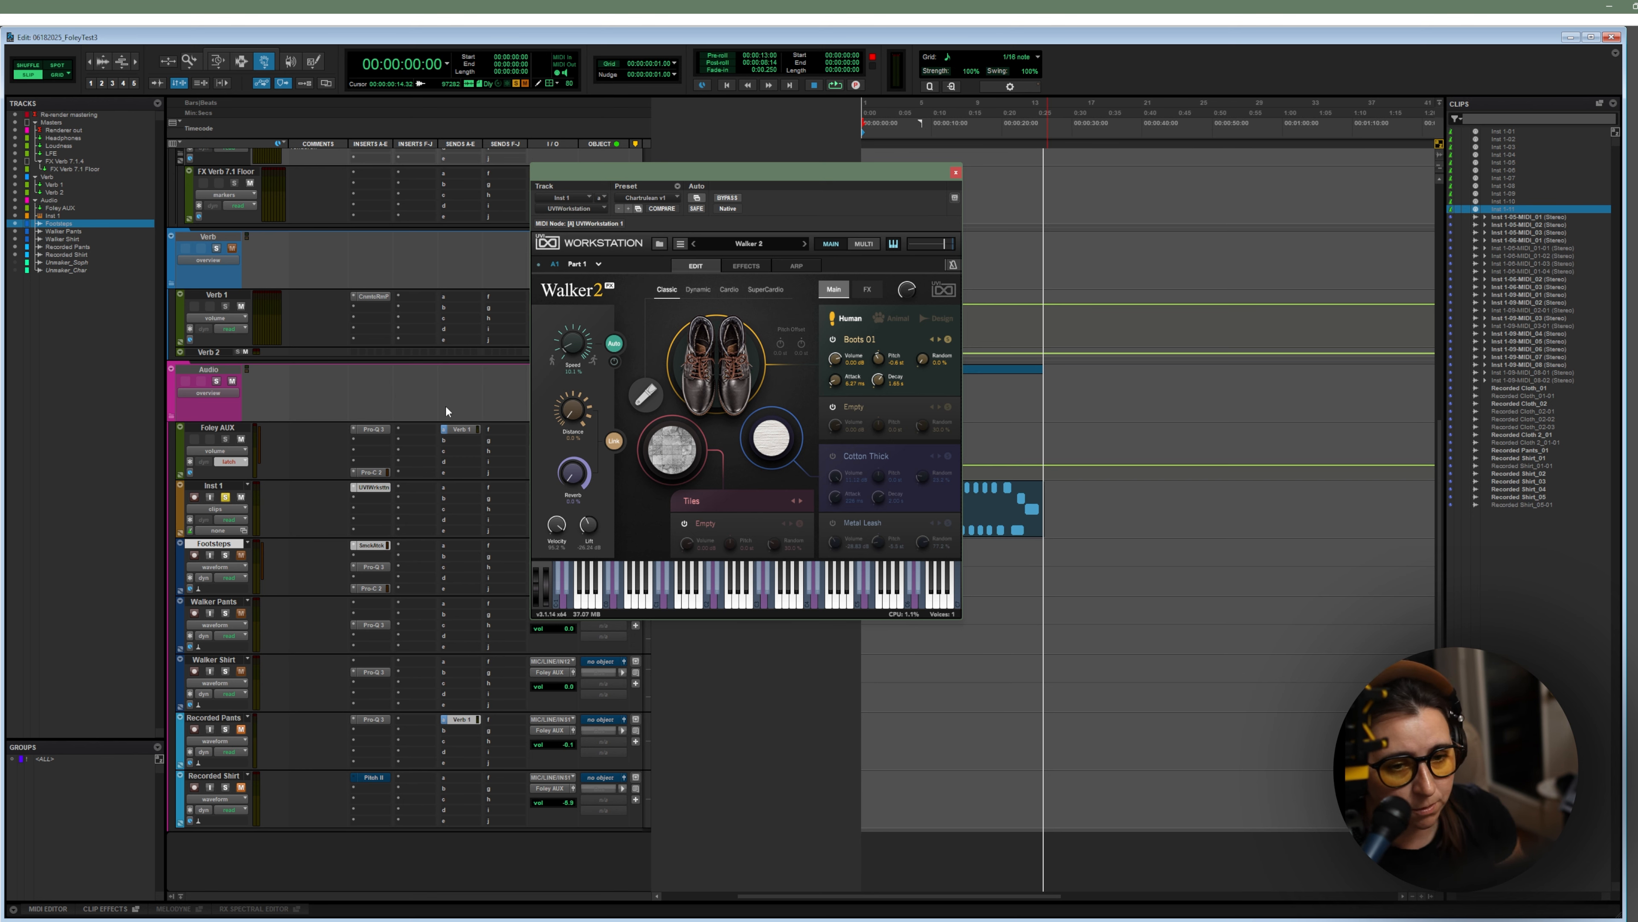
pyautogui.moveTo(833, 167); pyautogui.dragTo(0, 229)
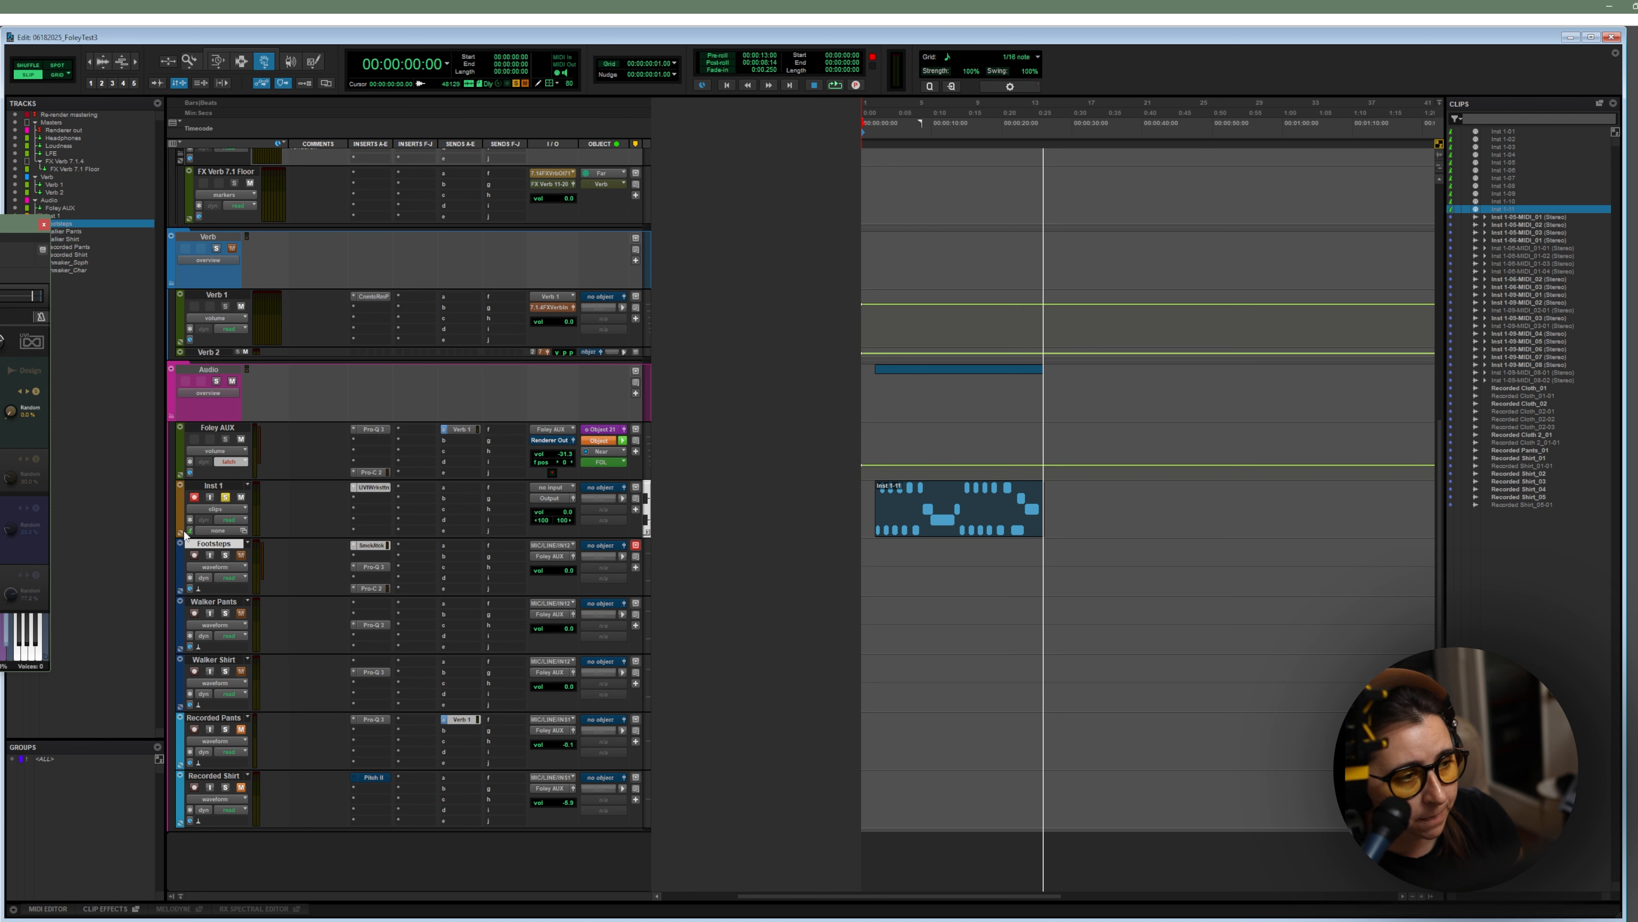
# Switch the Inst 1 track to velocity view and select the first note of the recorded clip
pyautogui.click(228, 515)
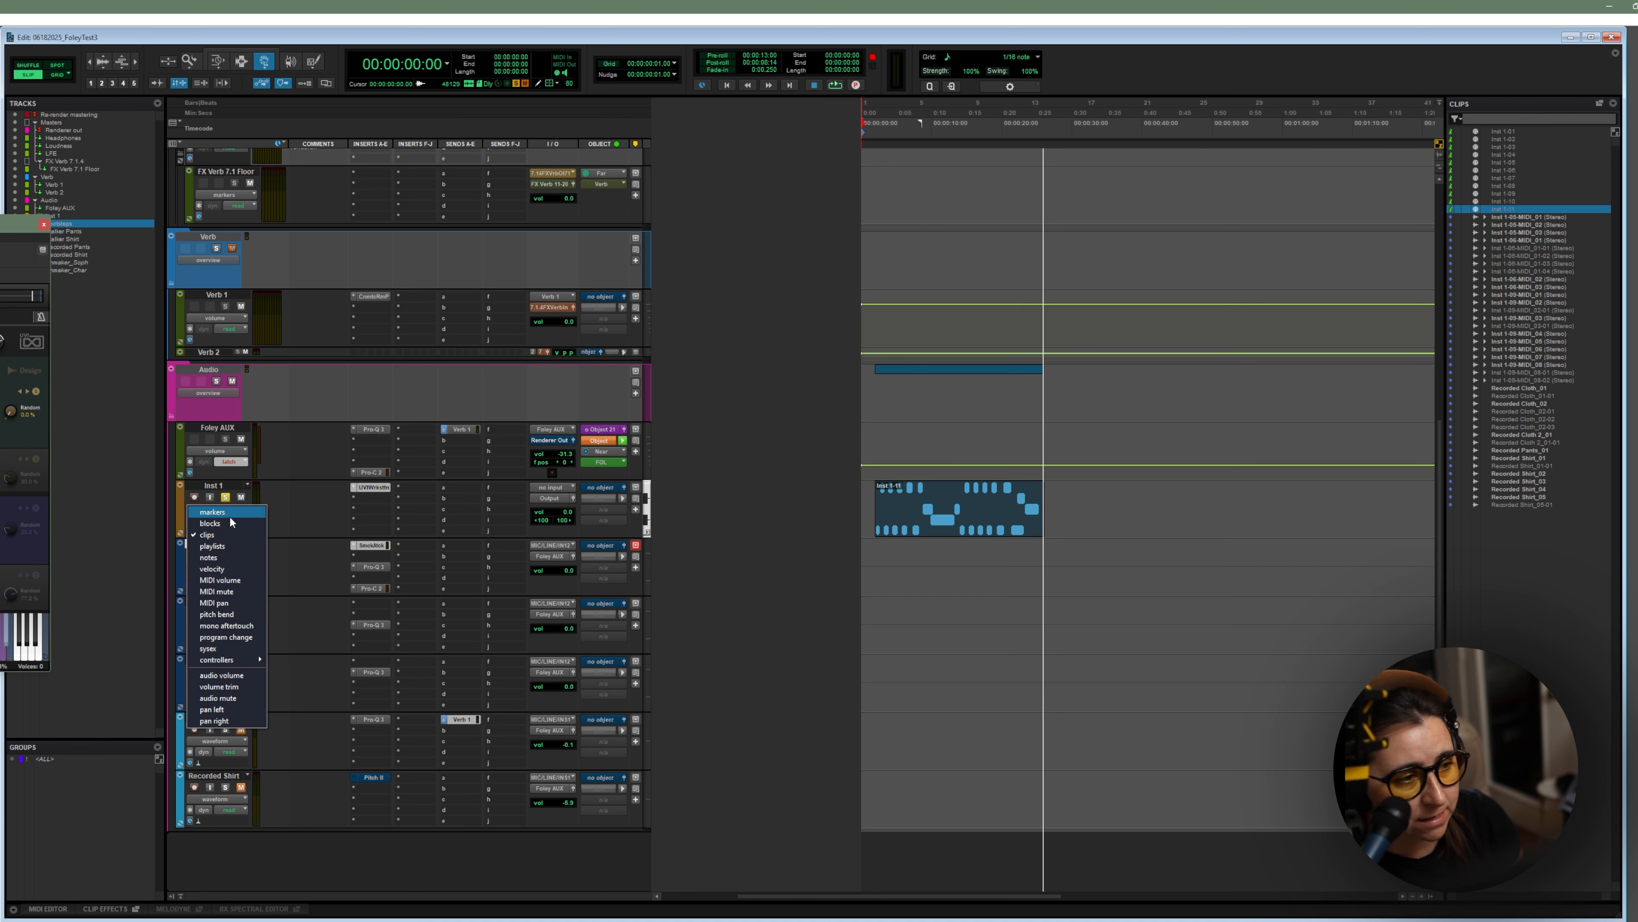
pyautogui.click(226, 560)
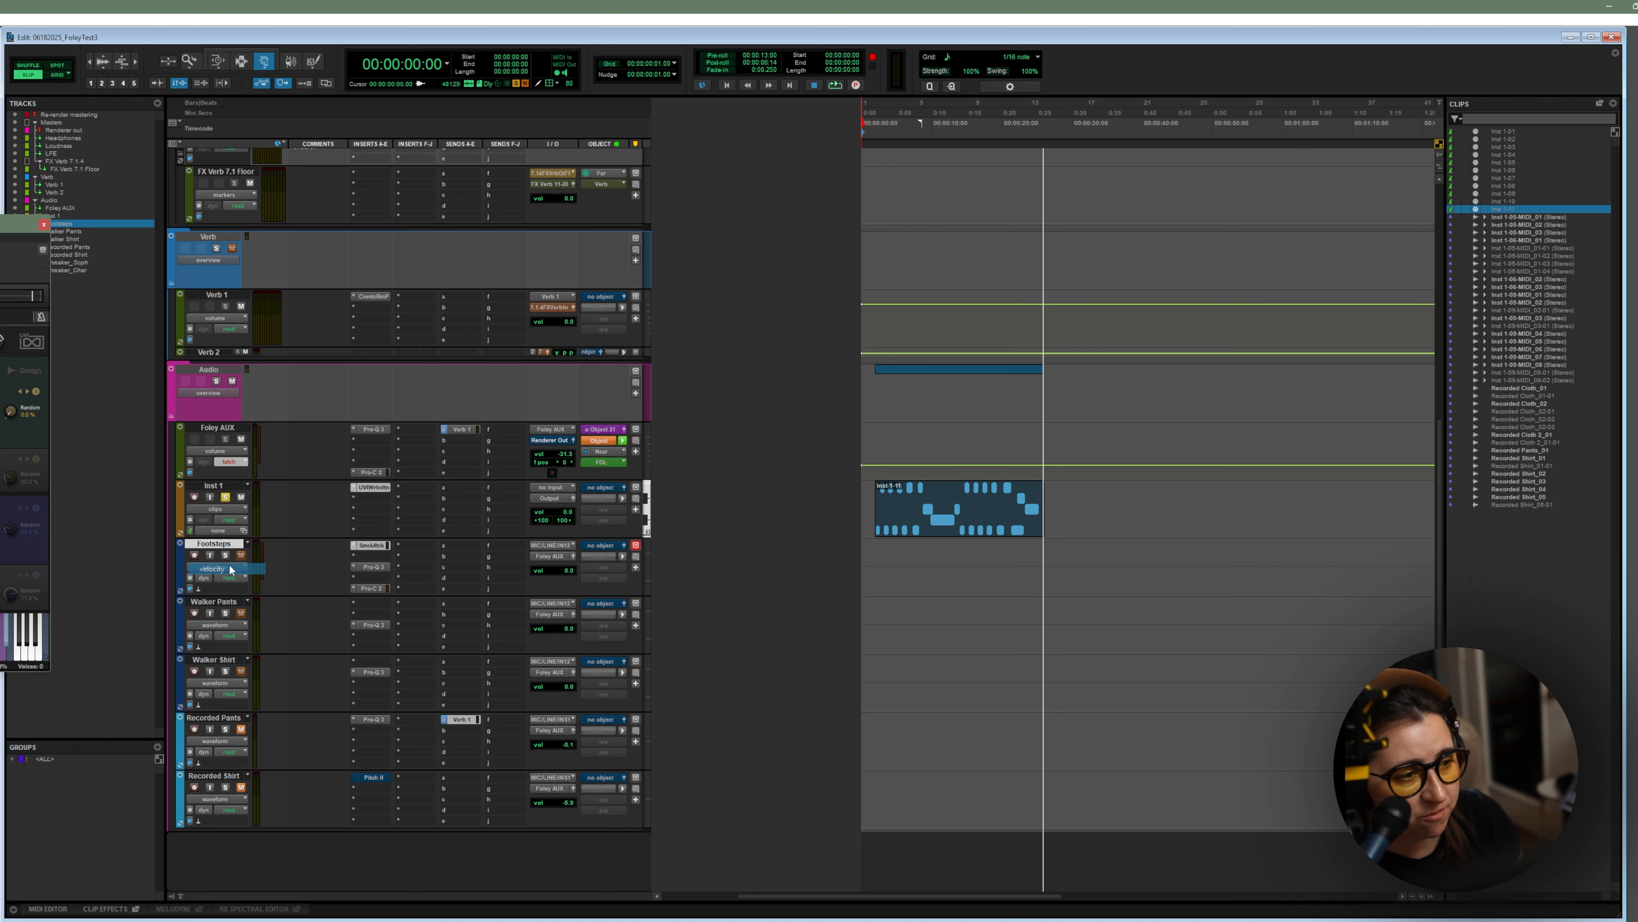
pyautogui.click(899, 136)
pyautogui.press('t')
pyautogui.press('t')
pyautogui.moveTo(1015, 508); pyautogui.dragTo(964, 529)
pyautogui.click(947, 528)
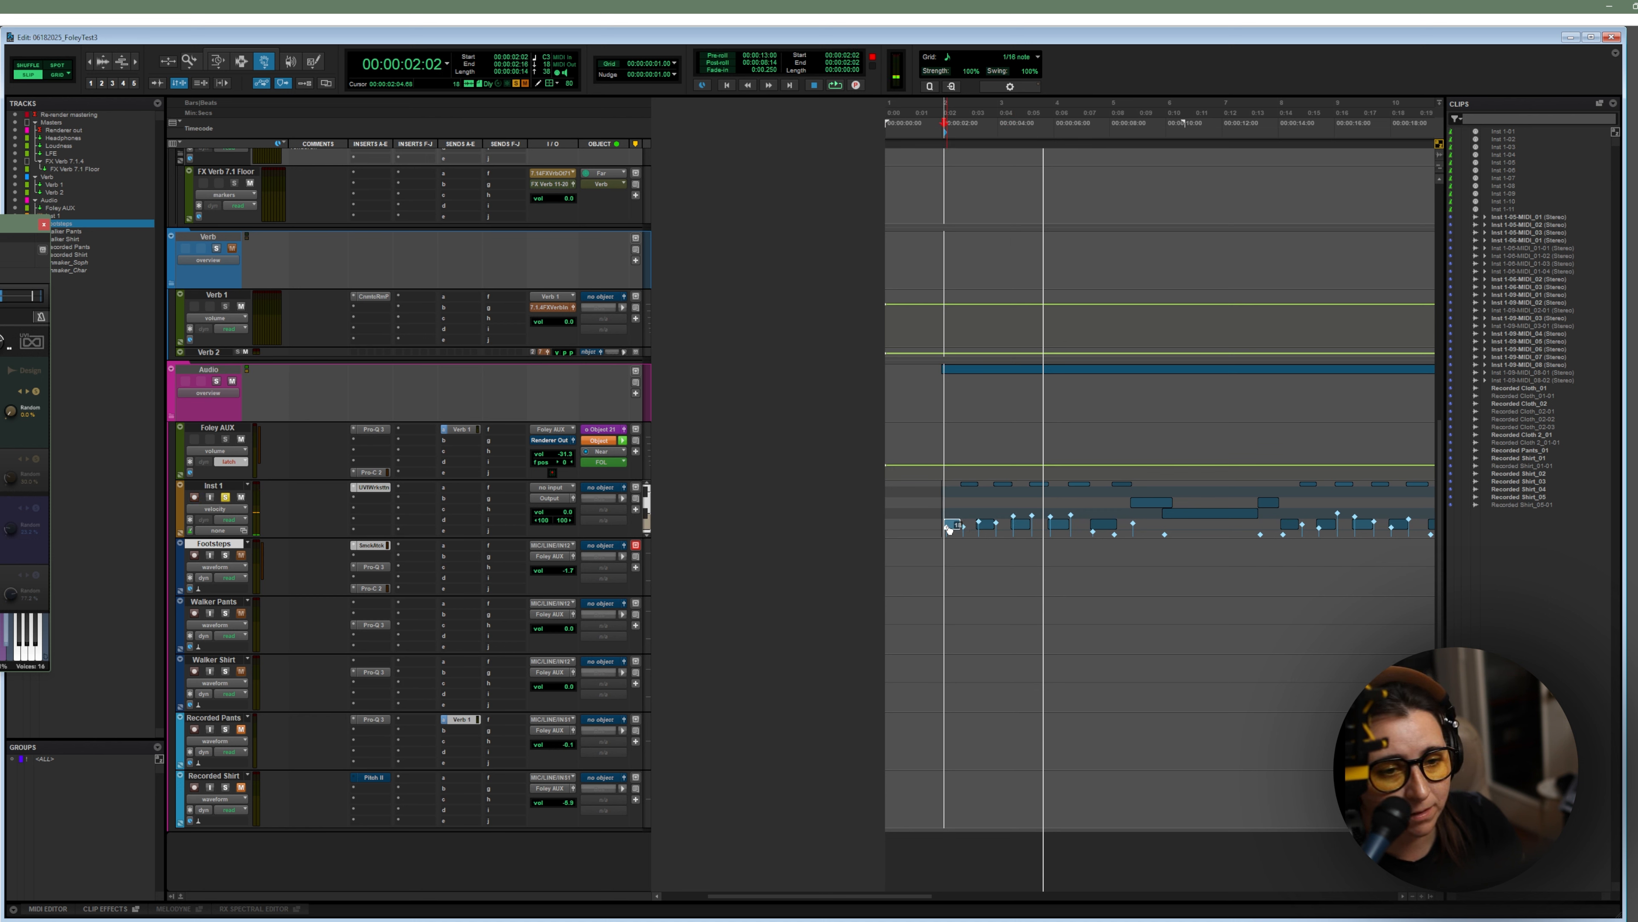
# Play through the Inst 1 clip and examine the velocities of its individual footstep notes
pyautogui.press('space')
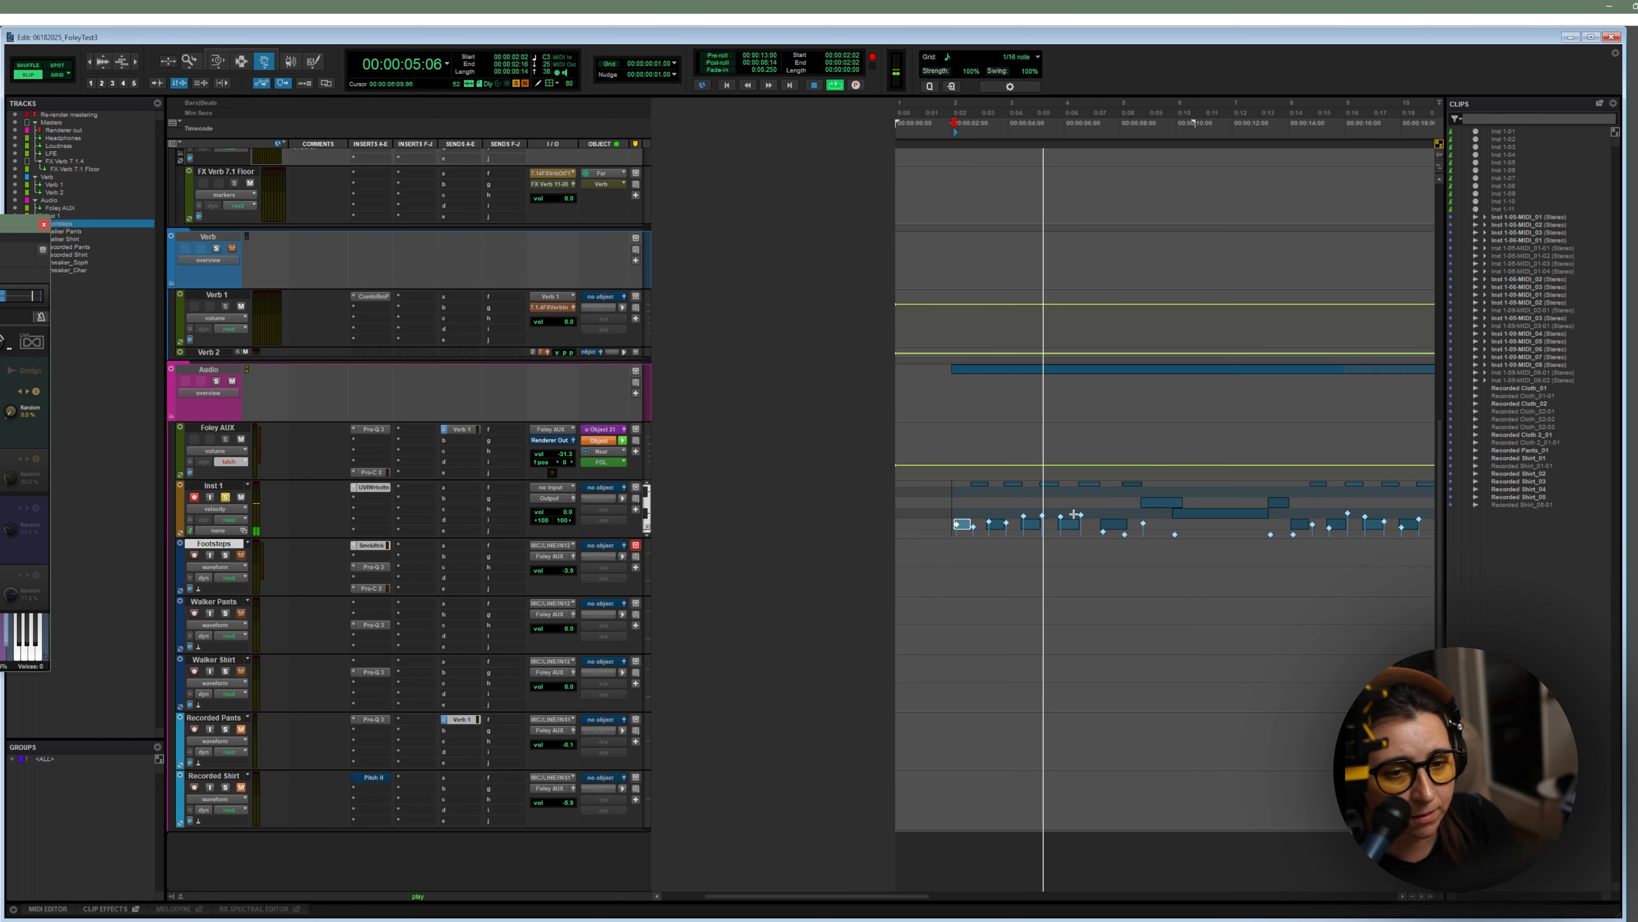
pyautogui.press('space')
pyautogui.click(991, 522)
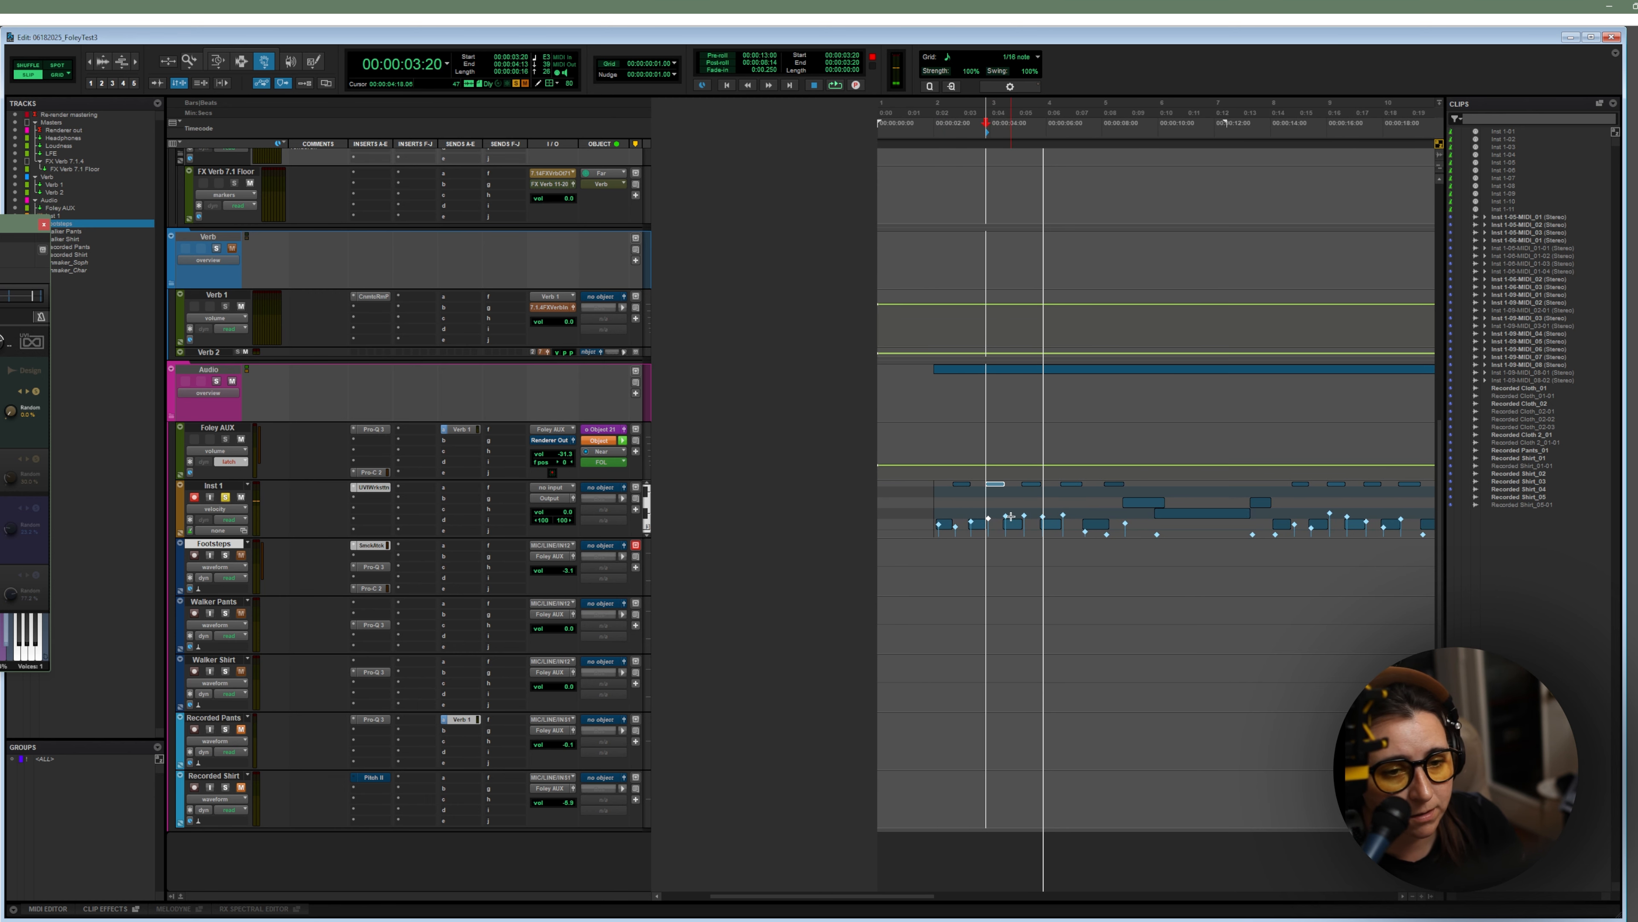
pyautogui.click(1007, 516)
pyautogui.click(1024, 517)
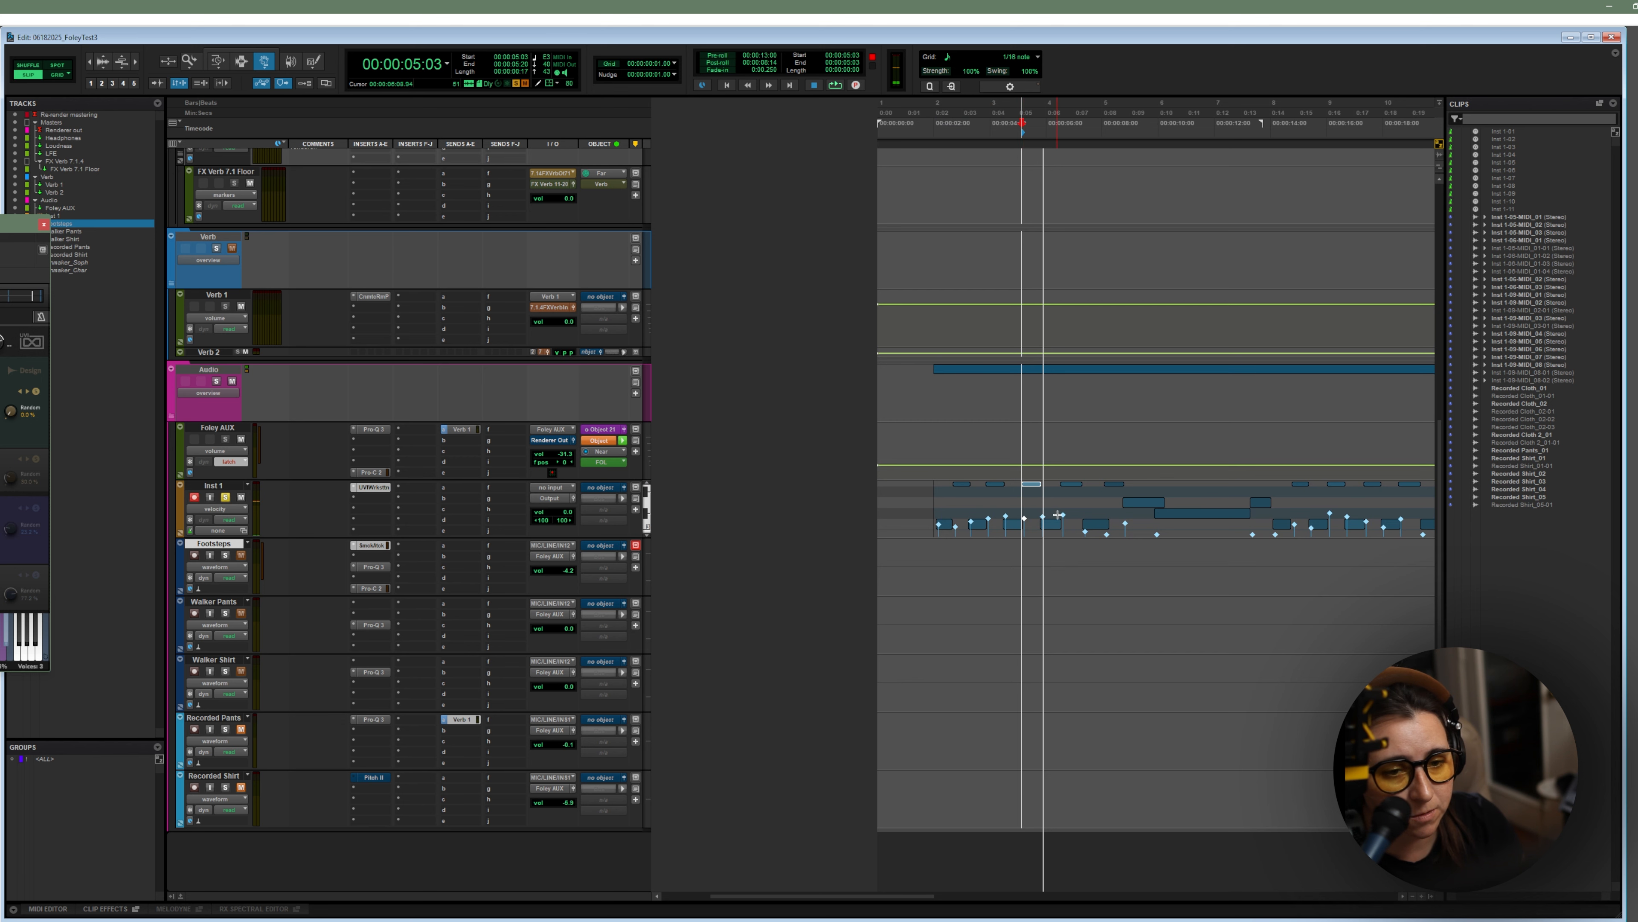
pyautogui.click(1089, 524)
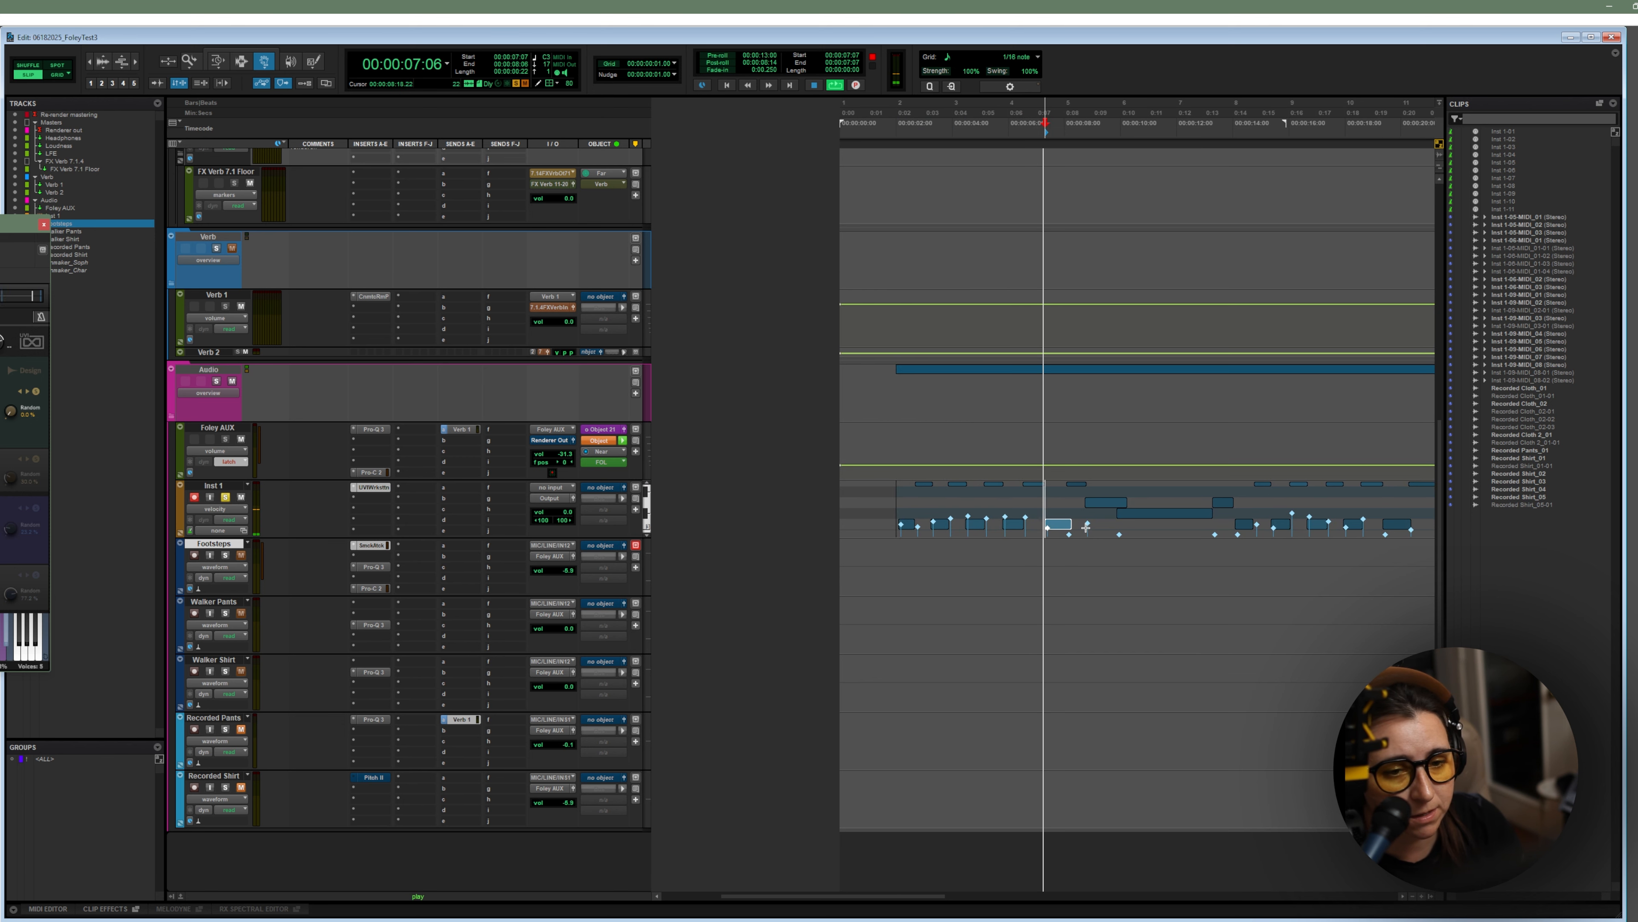
pyautogui.press('space')
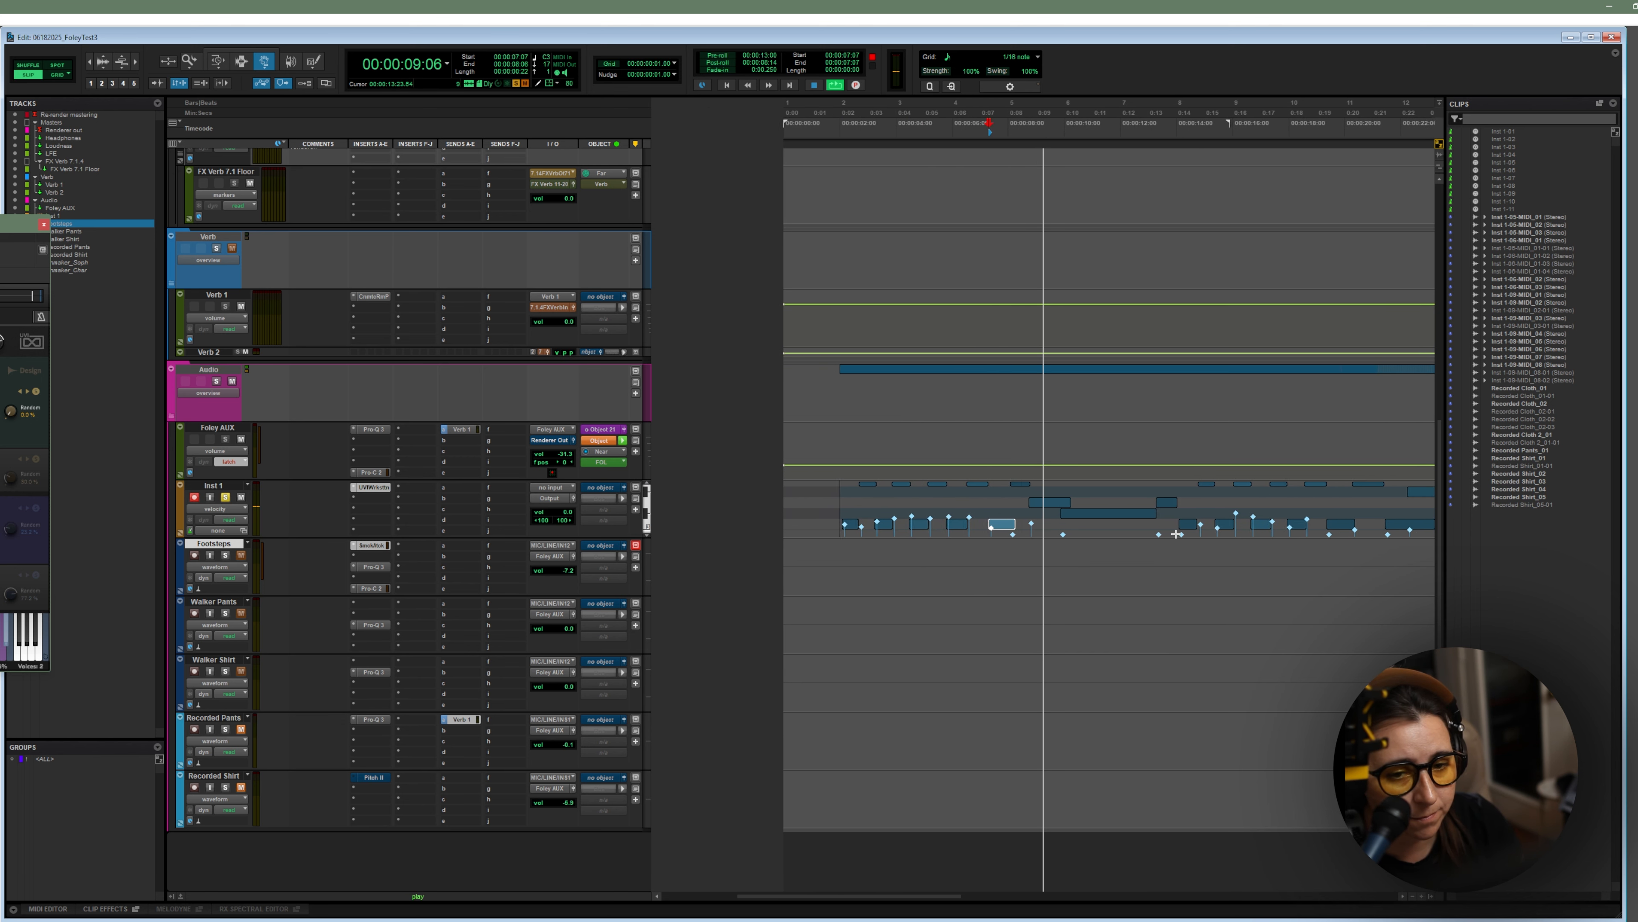
pyautogui.press('space')
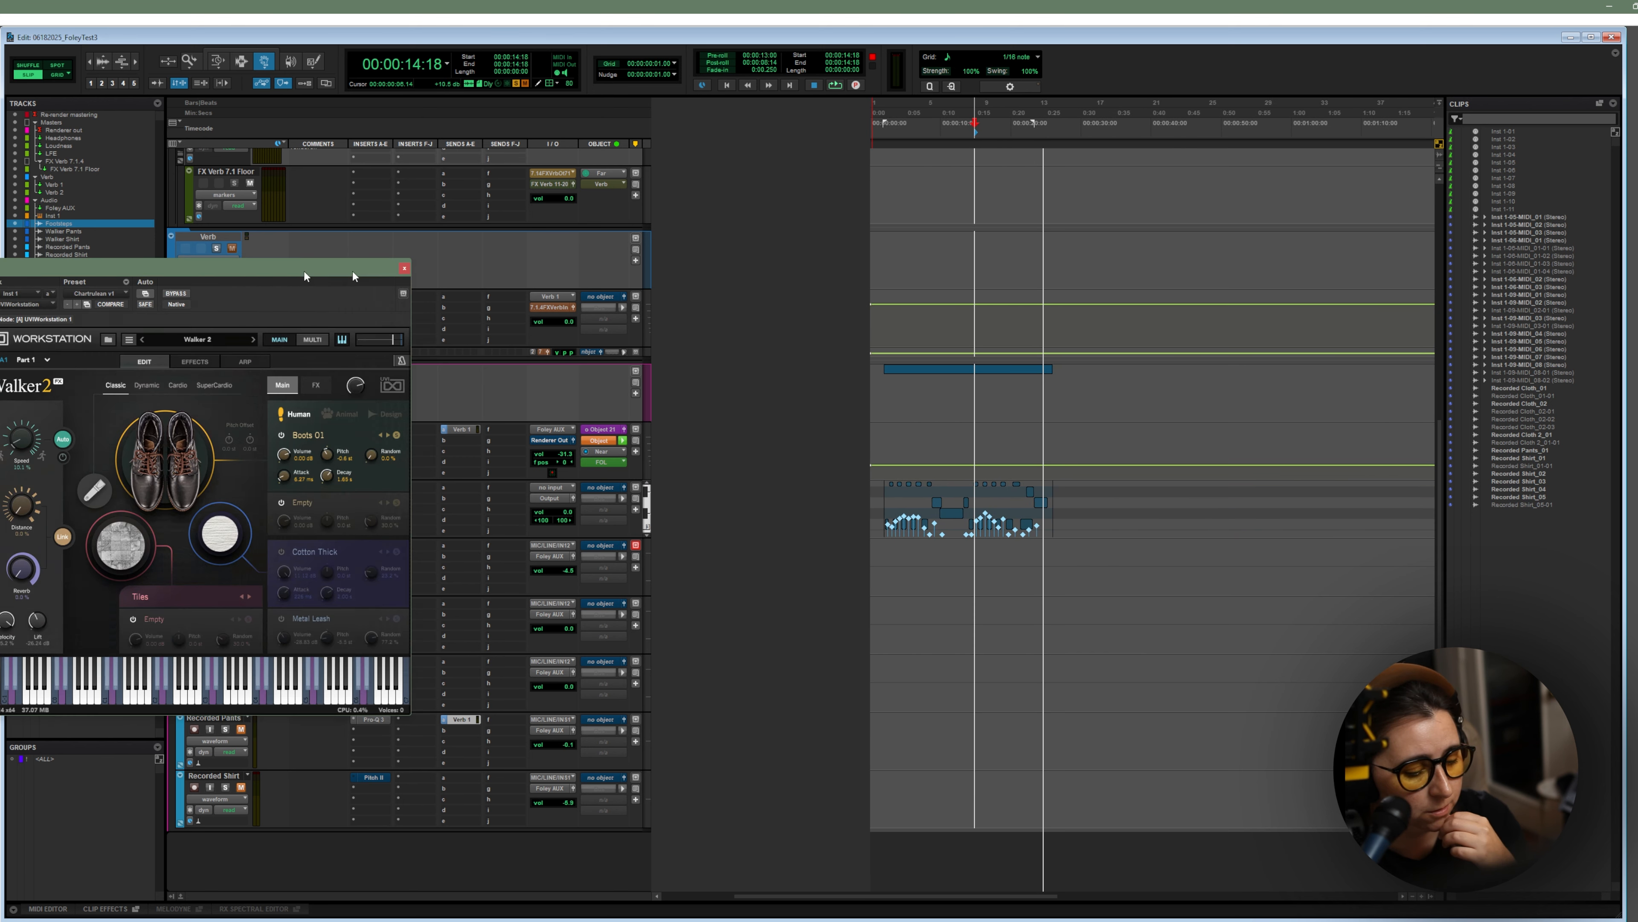
# Set the Lift amount in Walker 2 to -50 and play back the recorded footsteps
pyautogui.moveTo(282, 274); pyautogui.dragTo(739, 288)
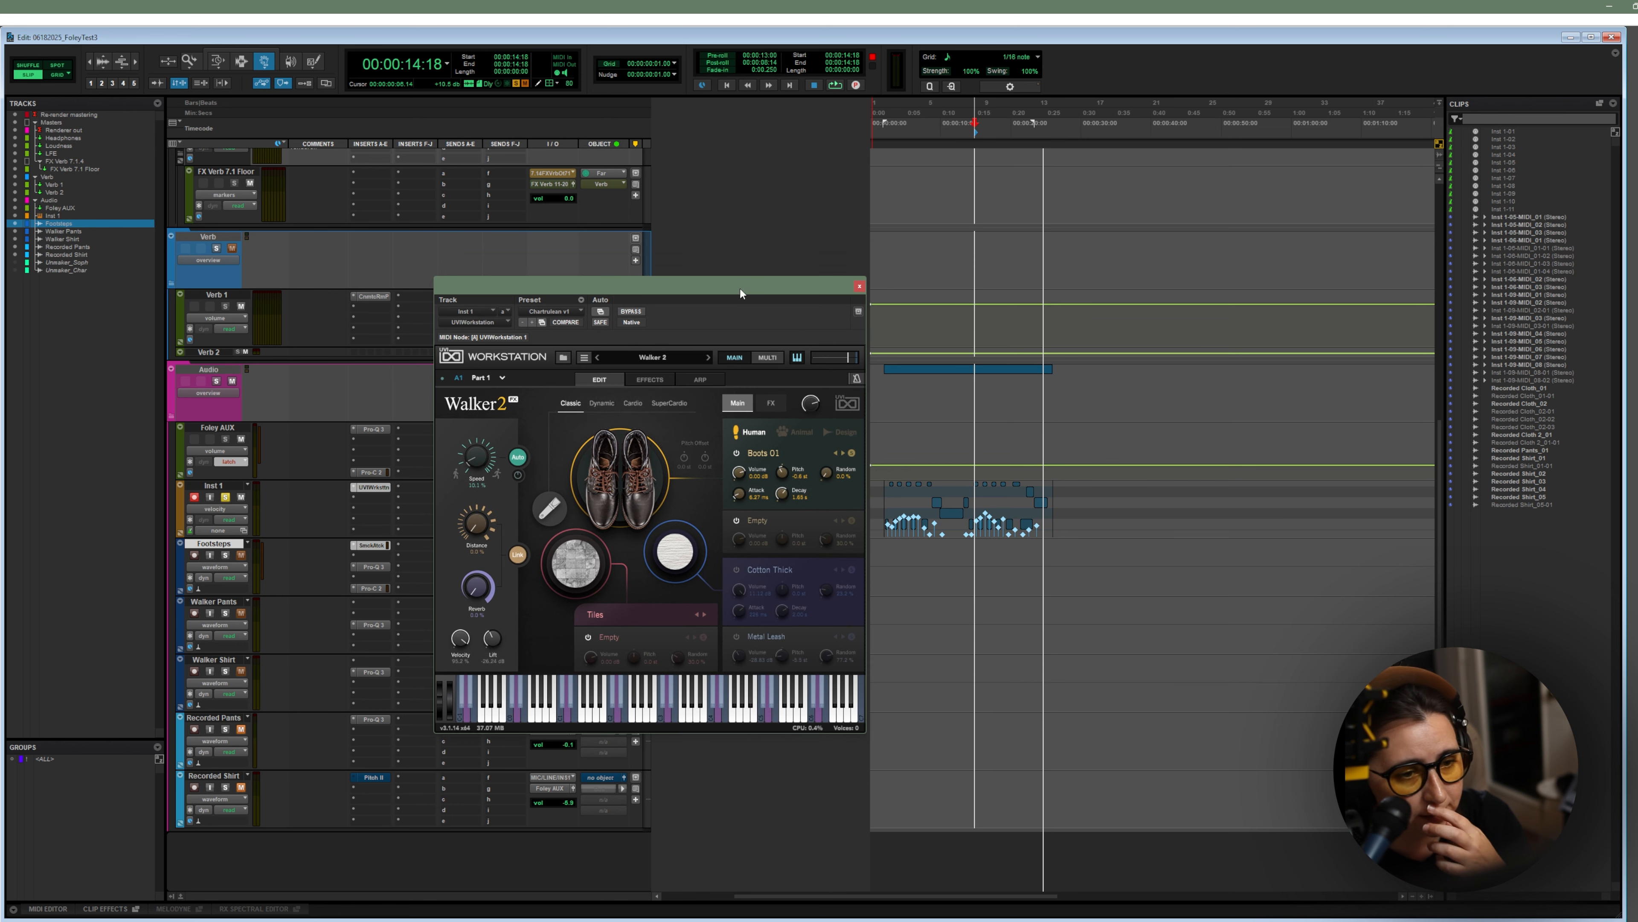
pyautogui.doubleClick(493, 639)
pyautogui.write('-50')
pyautogui.press('Return')
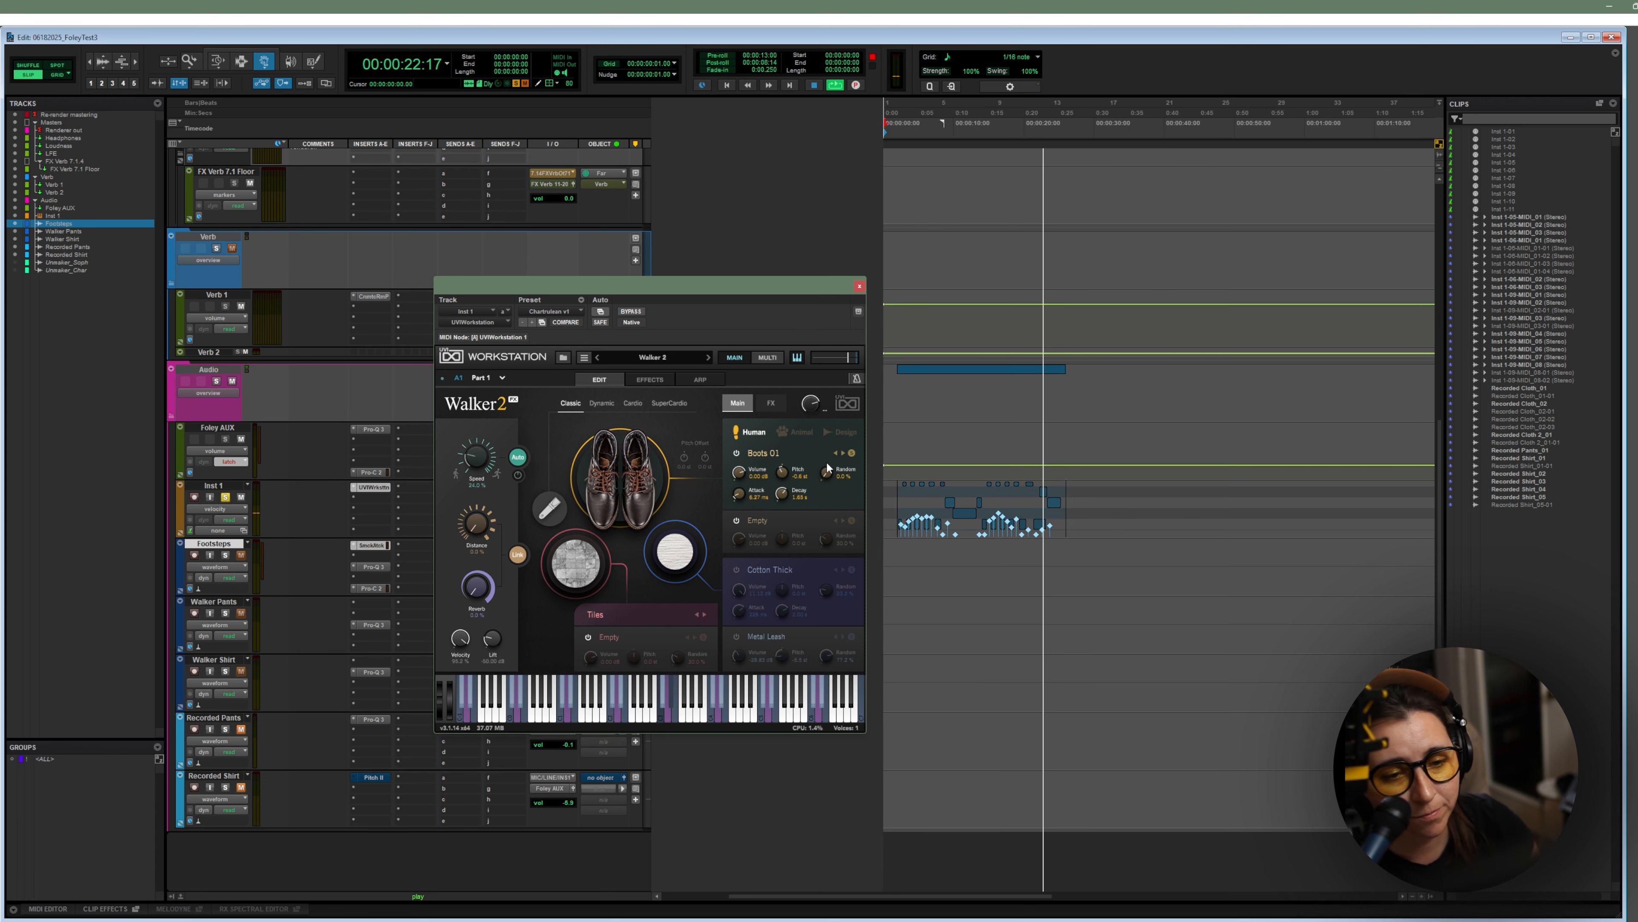
pyautogui.press('space')
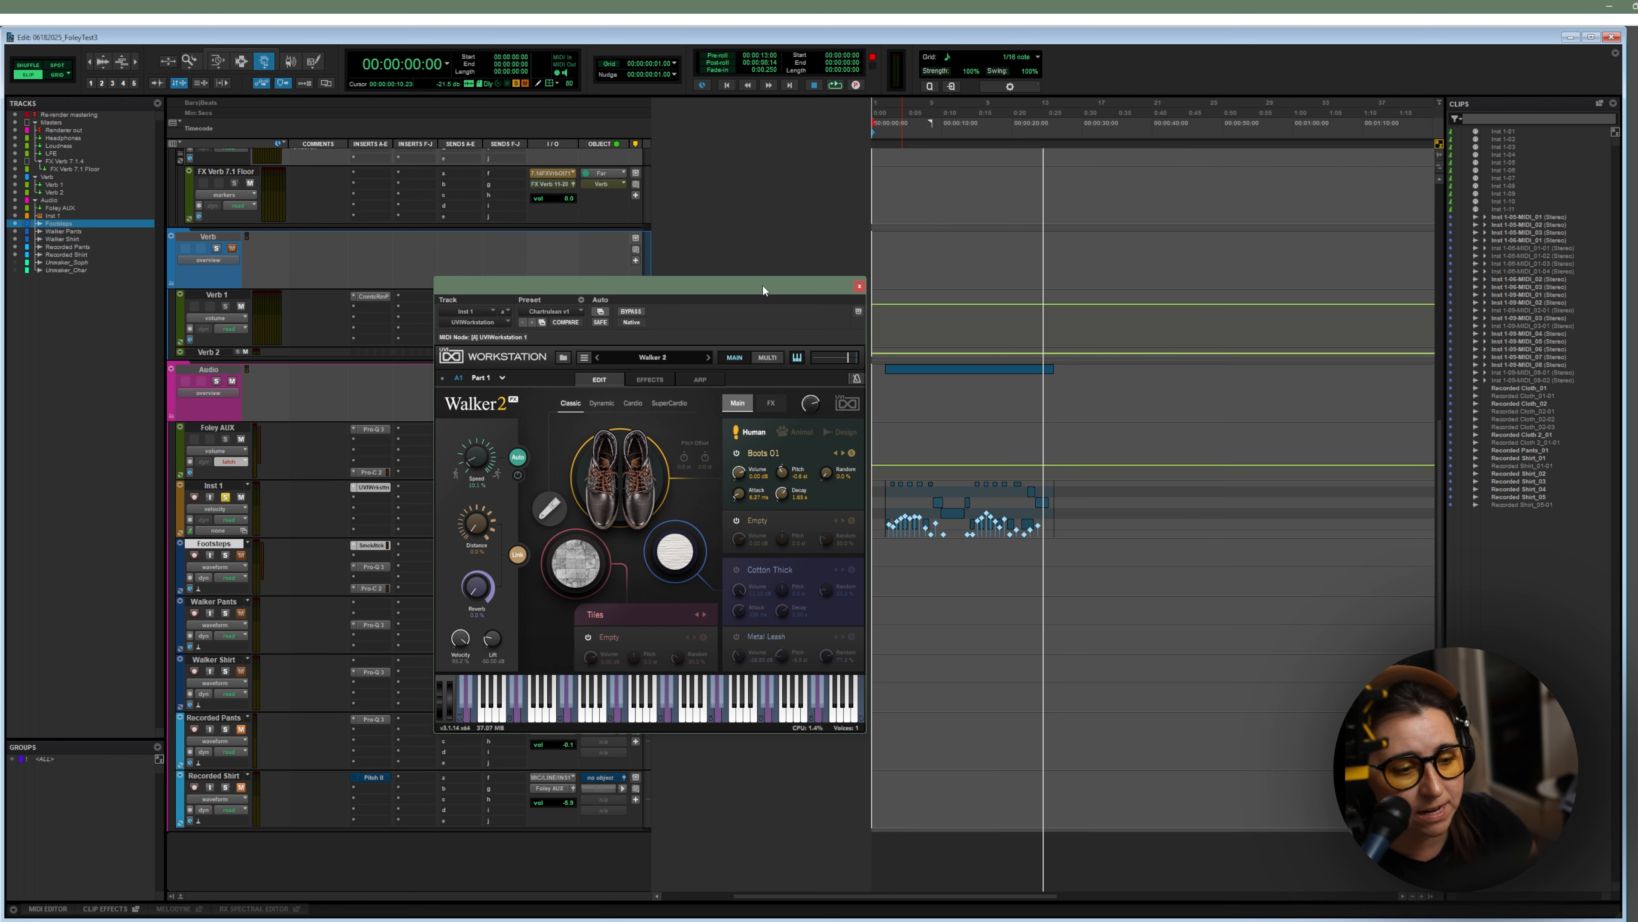
# Return the Inst 1 track to clips view and render its MIDI clip as audio onto the Footsteps track
pyautogui.moveTo(758, 289); pyautogui.dragTo(0, 132)
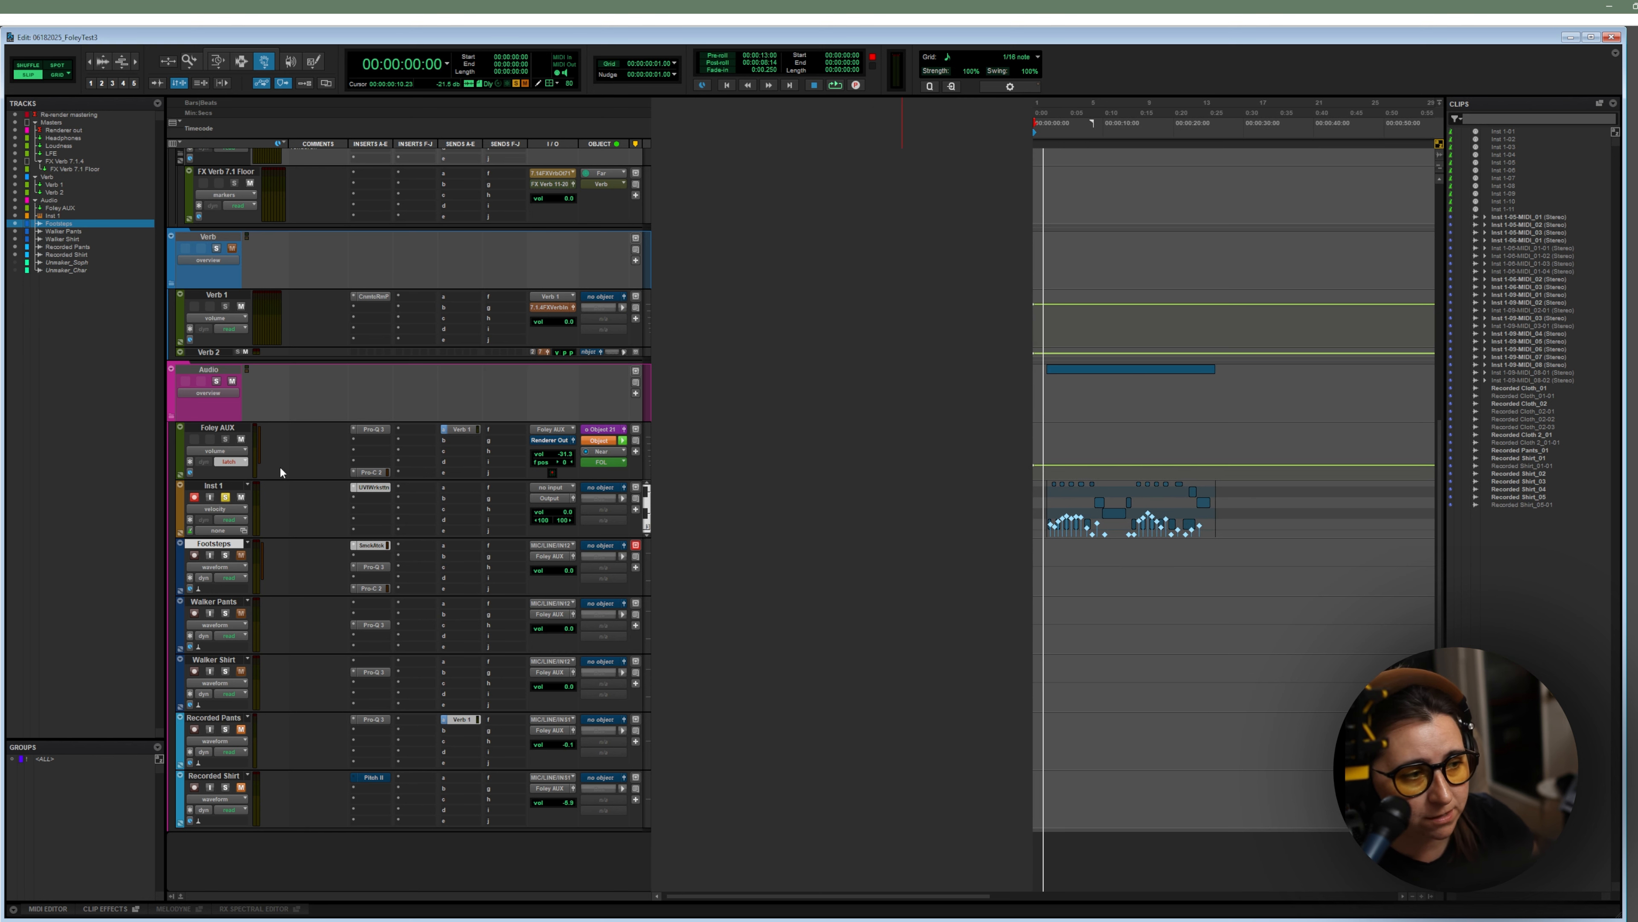
pyautogui.click(226, 508)
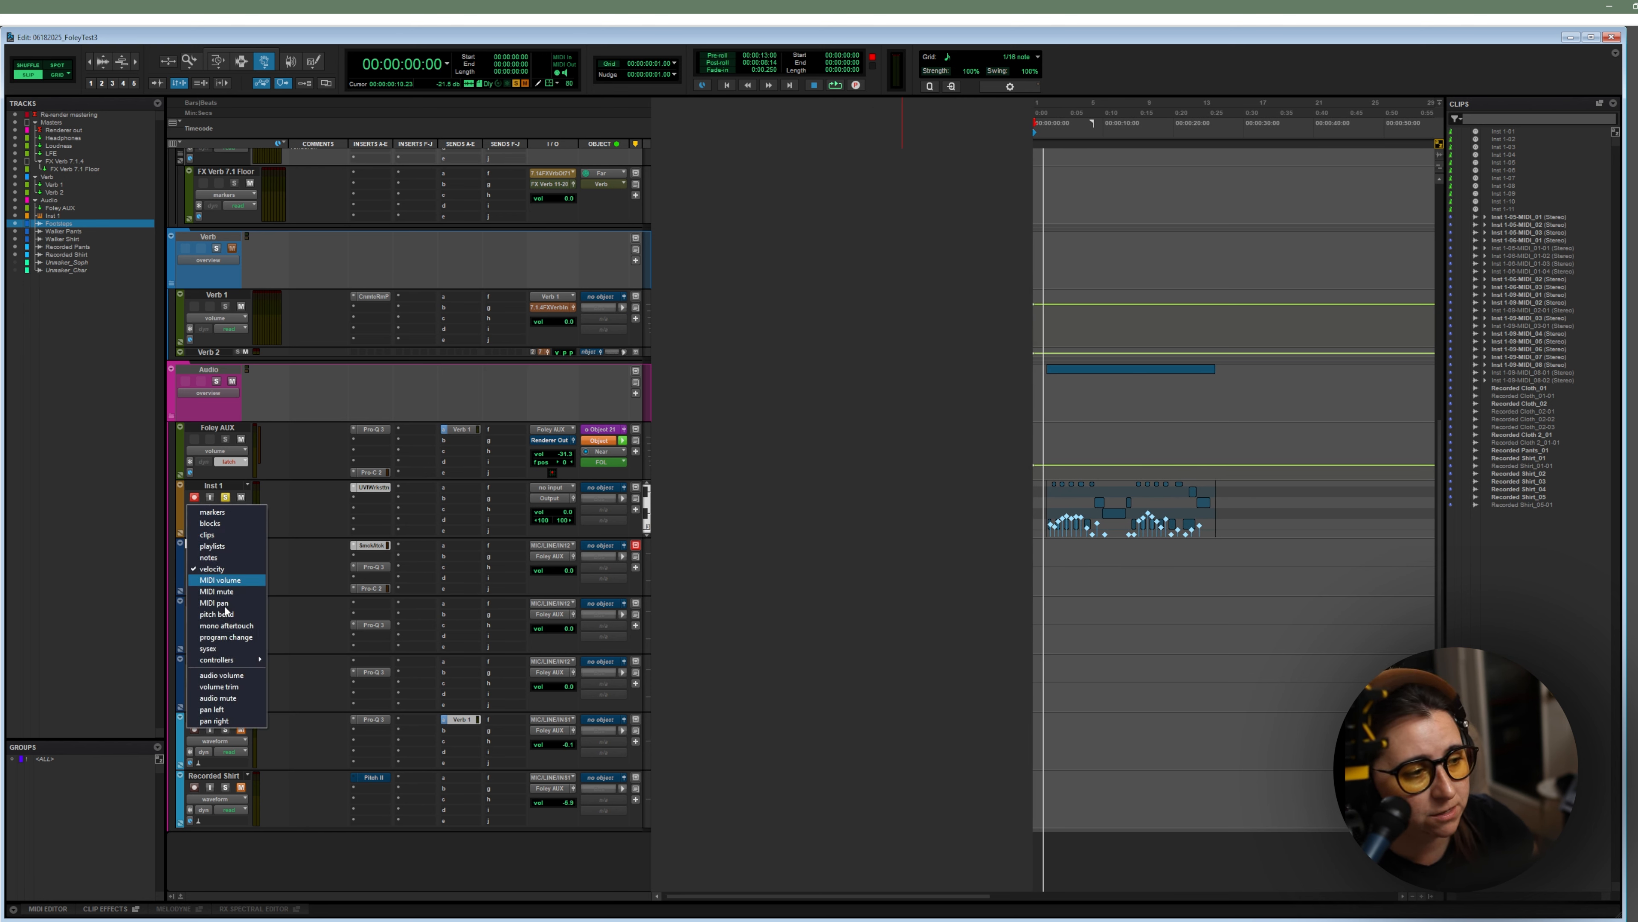
pyautogui.click(232, 534)
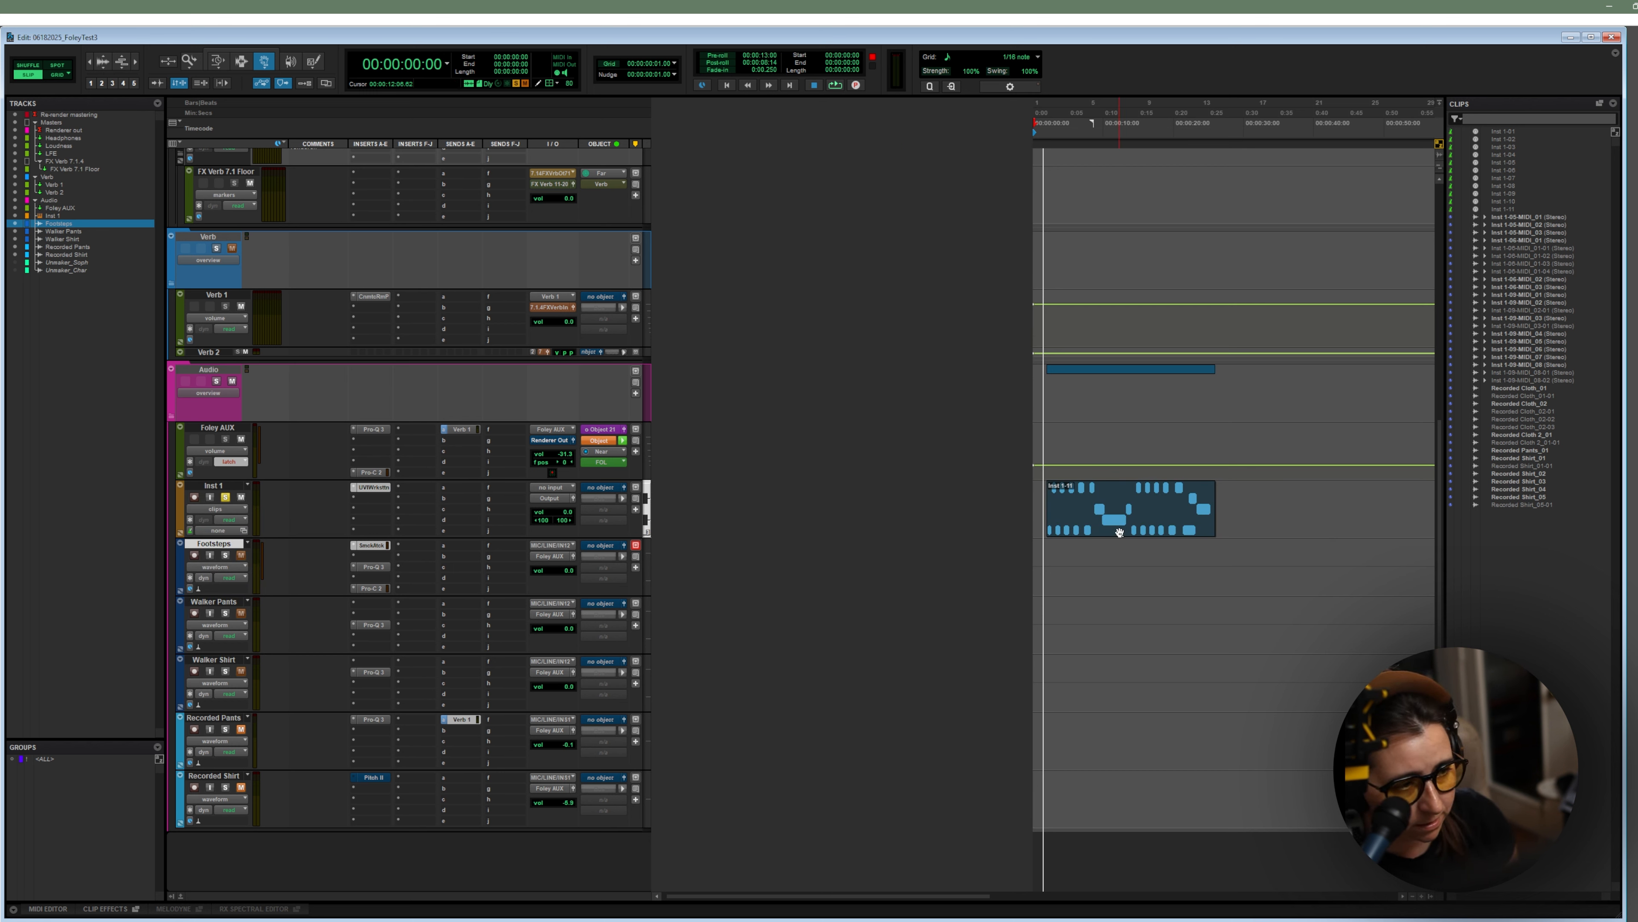
pyautogui.click(1089, 530)
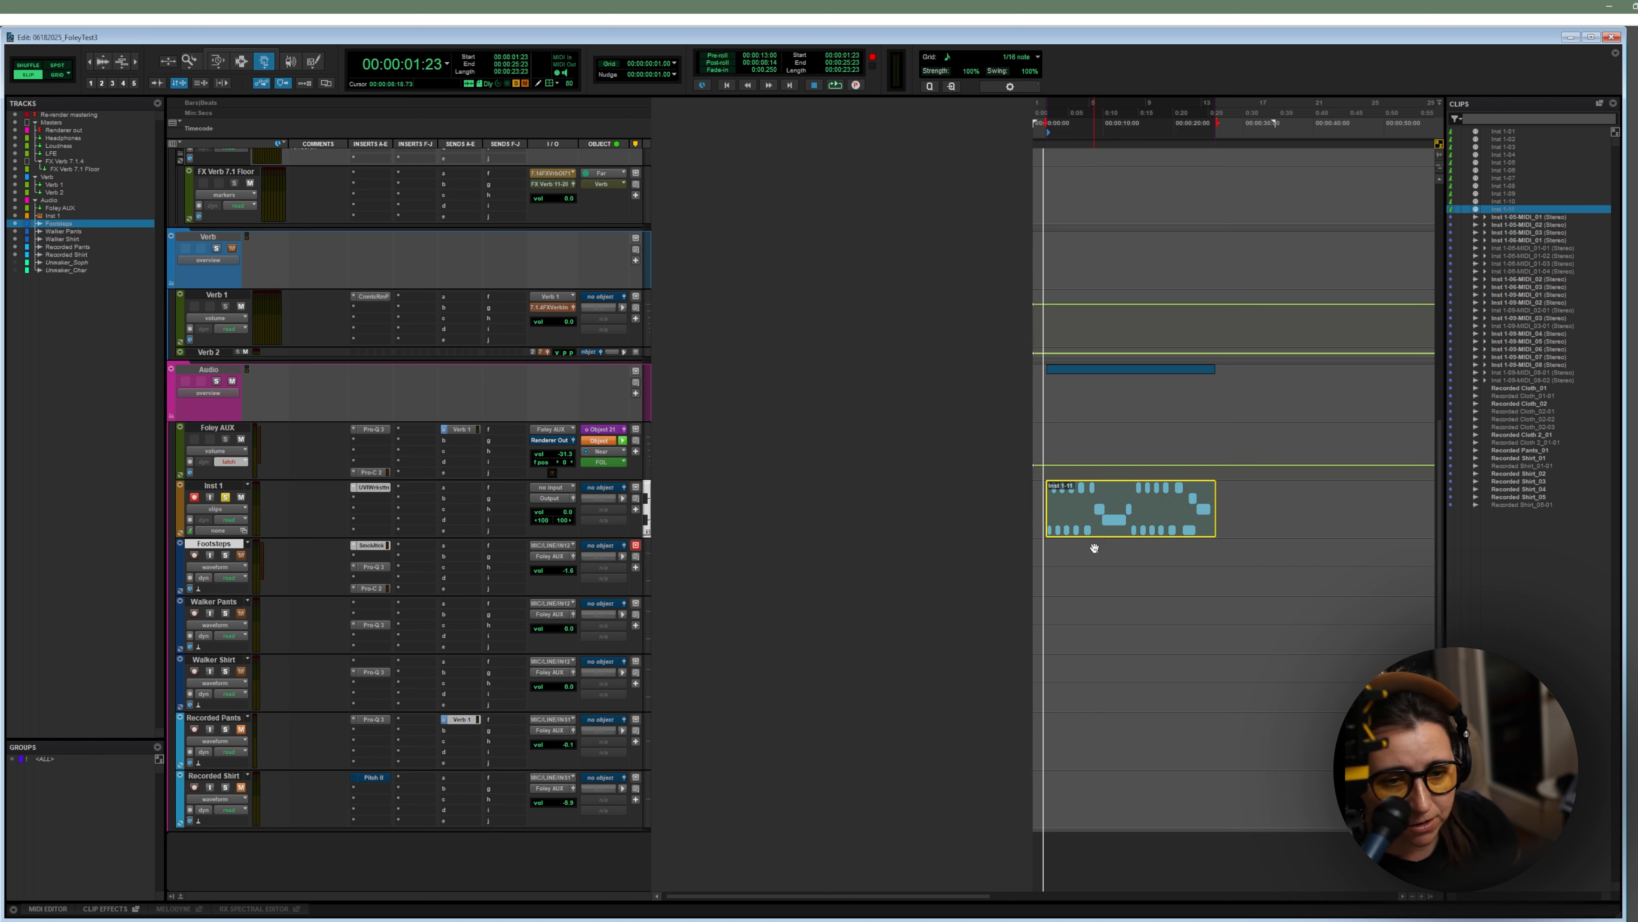
pyautogui.moveTo(1095, 548); pyautogui.dragTo(1093, 558)
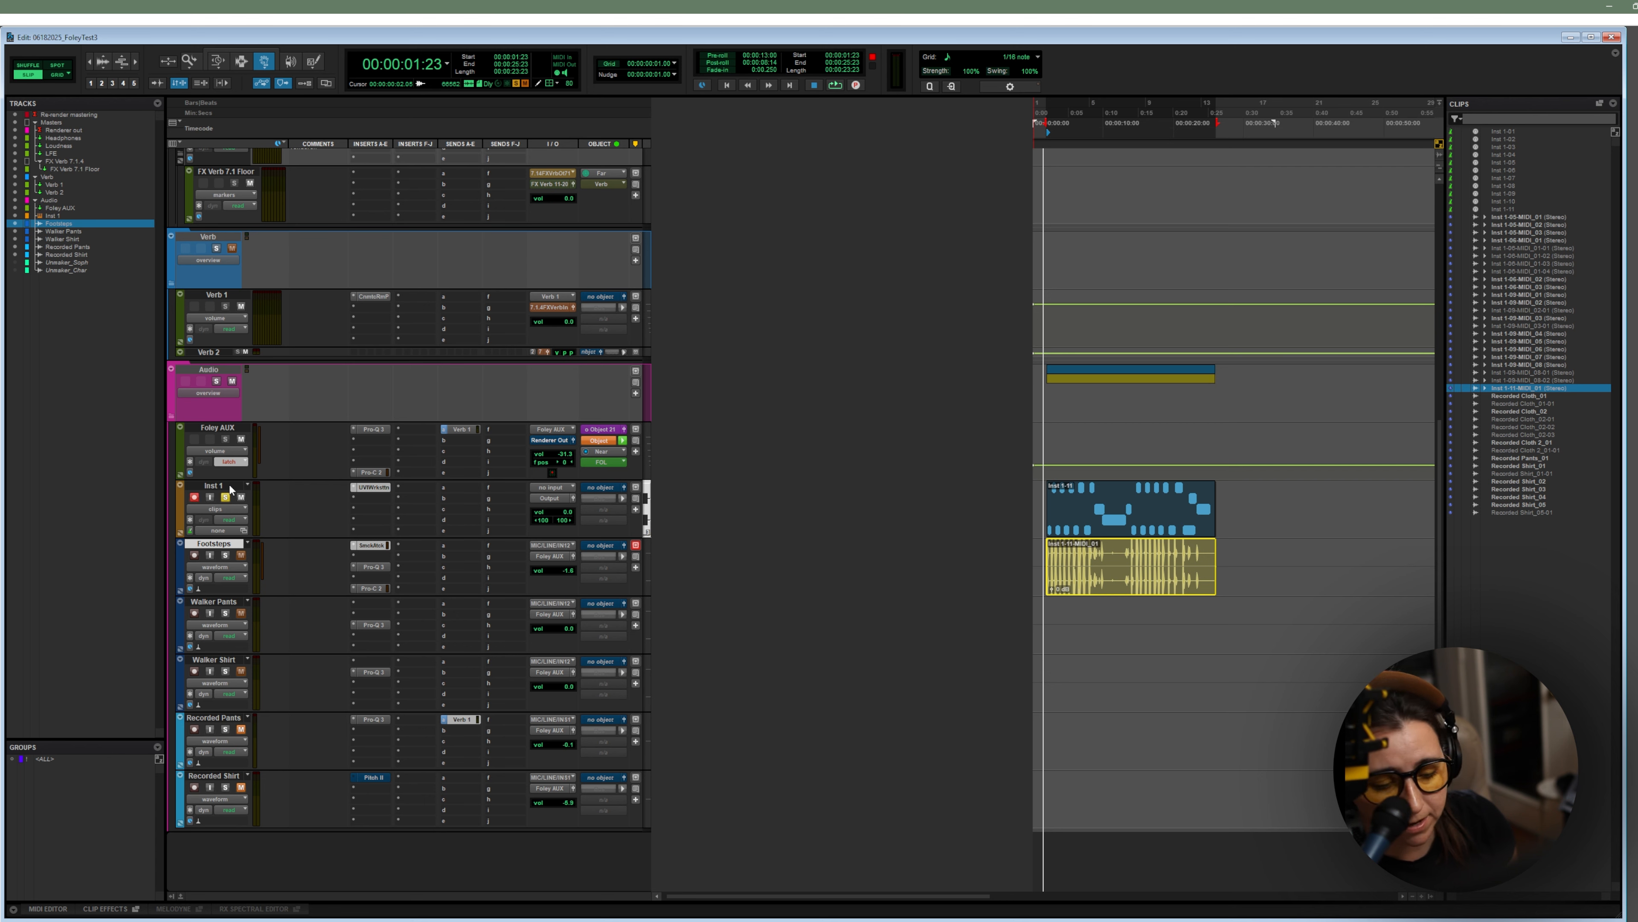
# Make Cotton Thick the only active layer in Walker 2, with Boots 01 and Tiles turned off
pyautogui.moveTo(880, 200); pyautogui.dragTo(847, 259)
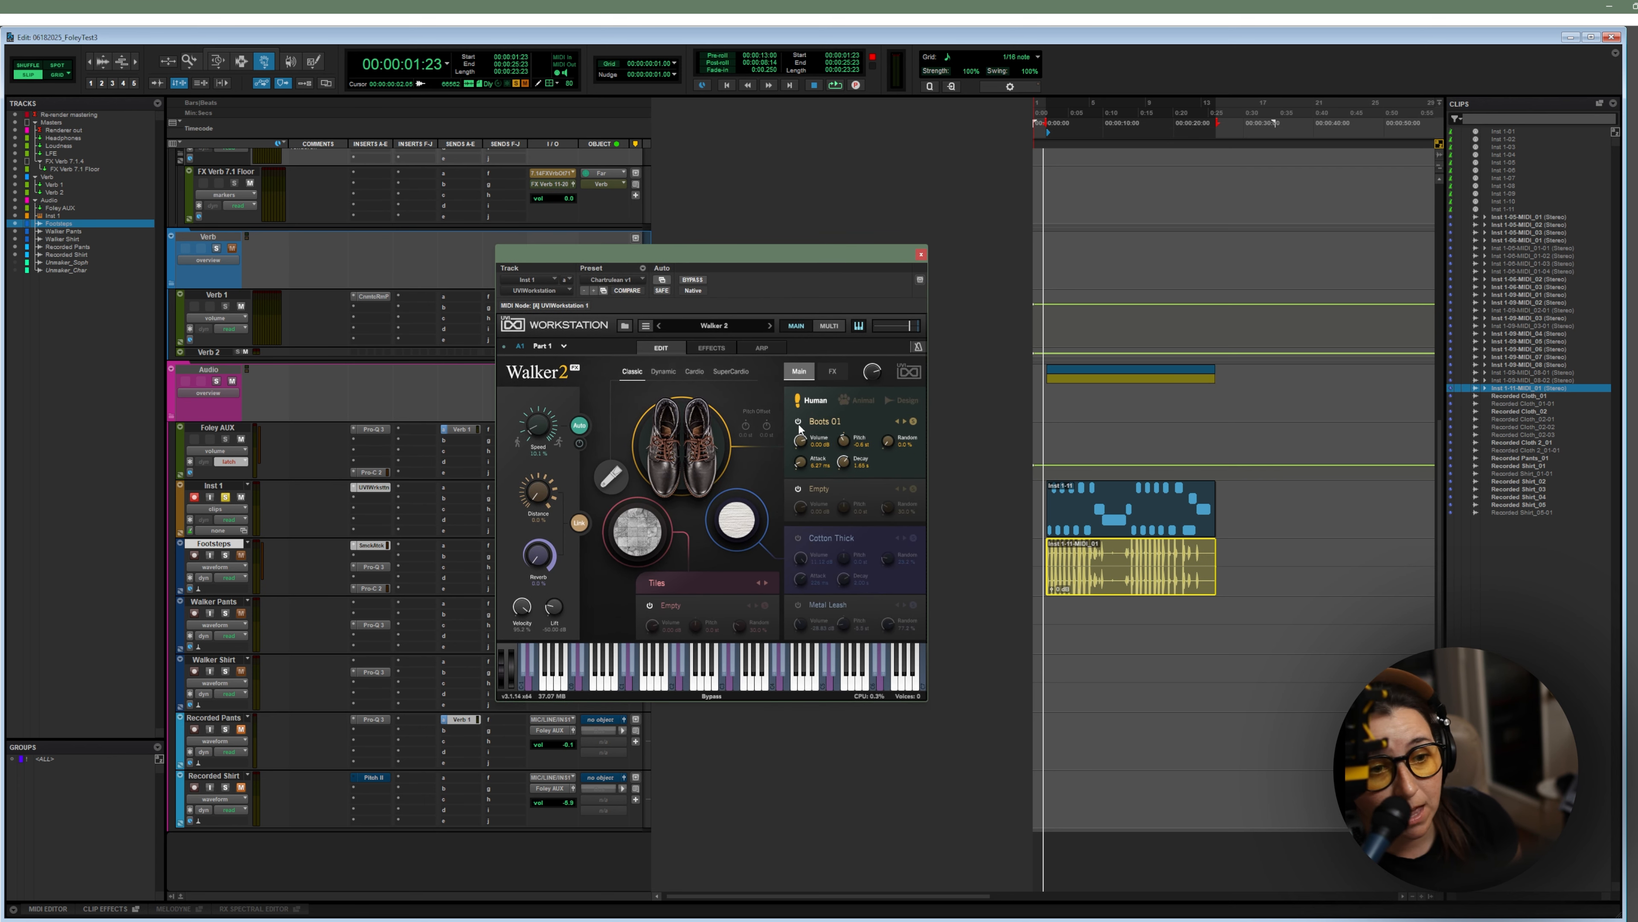
pyautogui.click(798, 539)
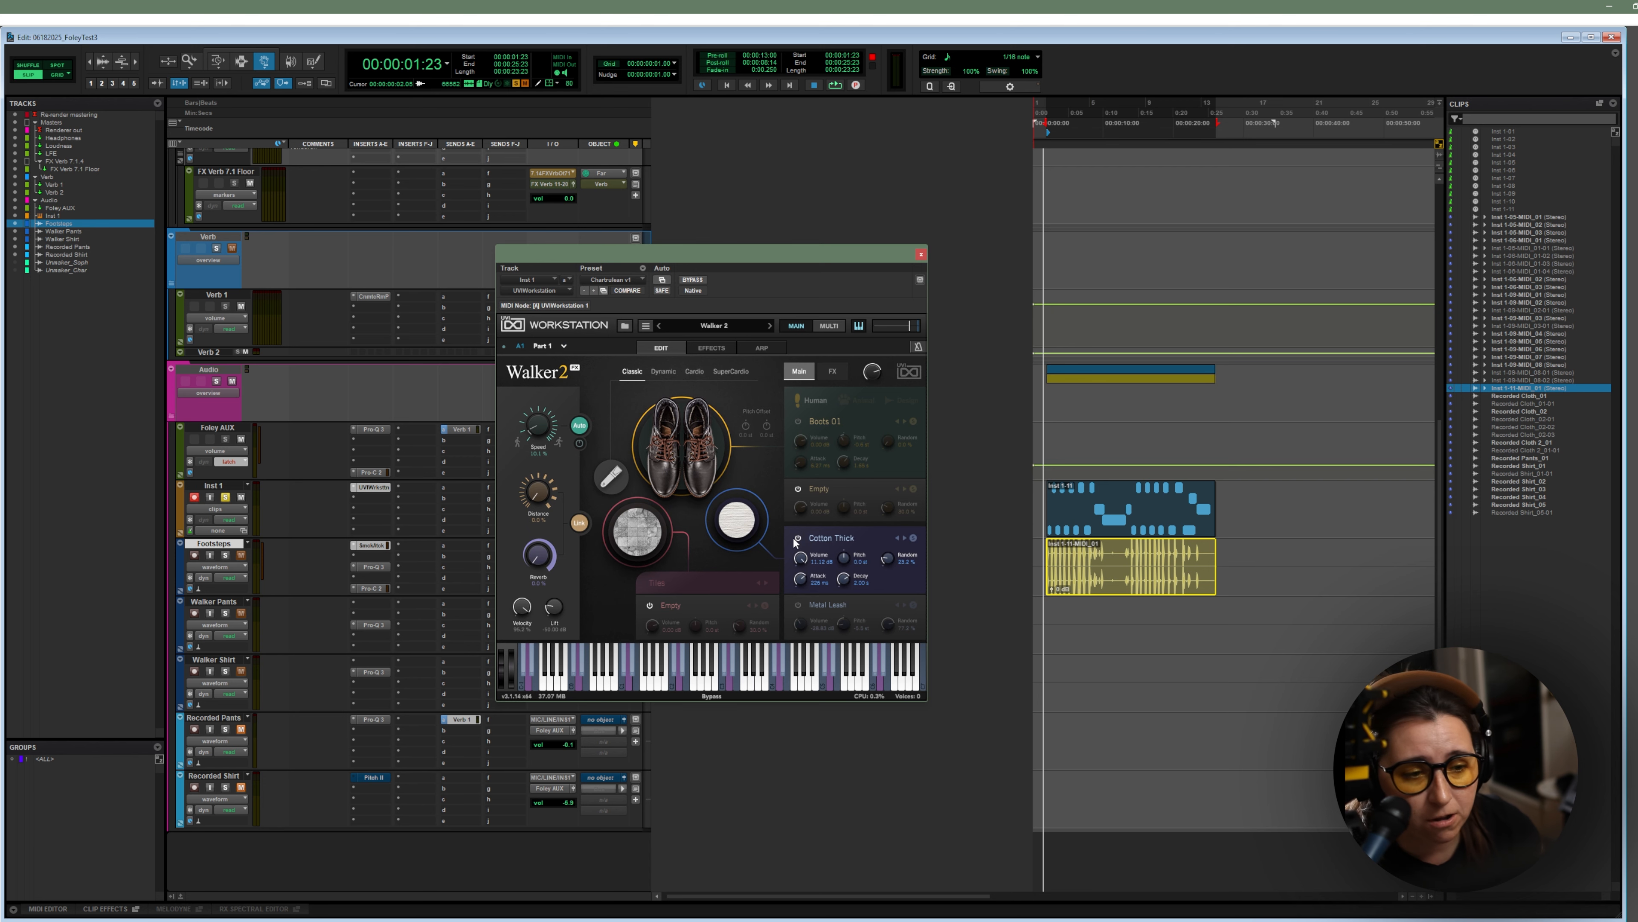
pyautogui.moveTo(756, 256); pyautogui.dragTo(576, 258)
# Audition the Cotton Thick cloth sound and look through the available clothing materials
pyautogui.press('space')
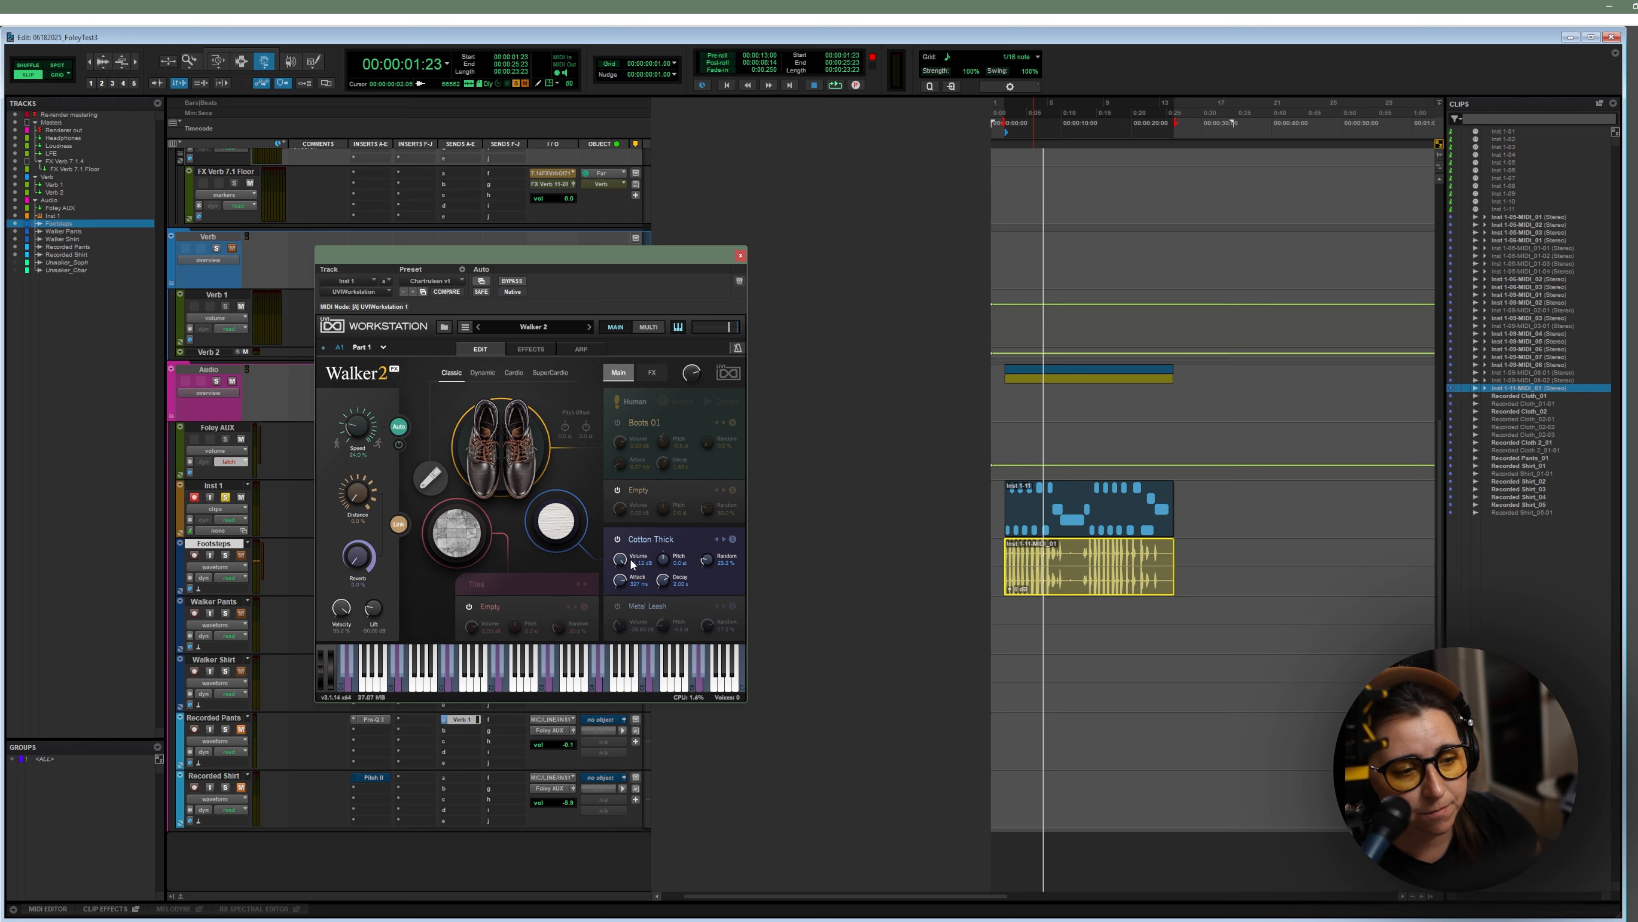
pyautogui.moveTo(662, 581); pyautogui.dragTo(663, 573)
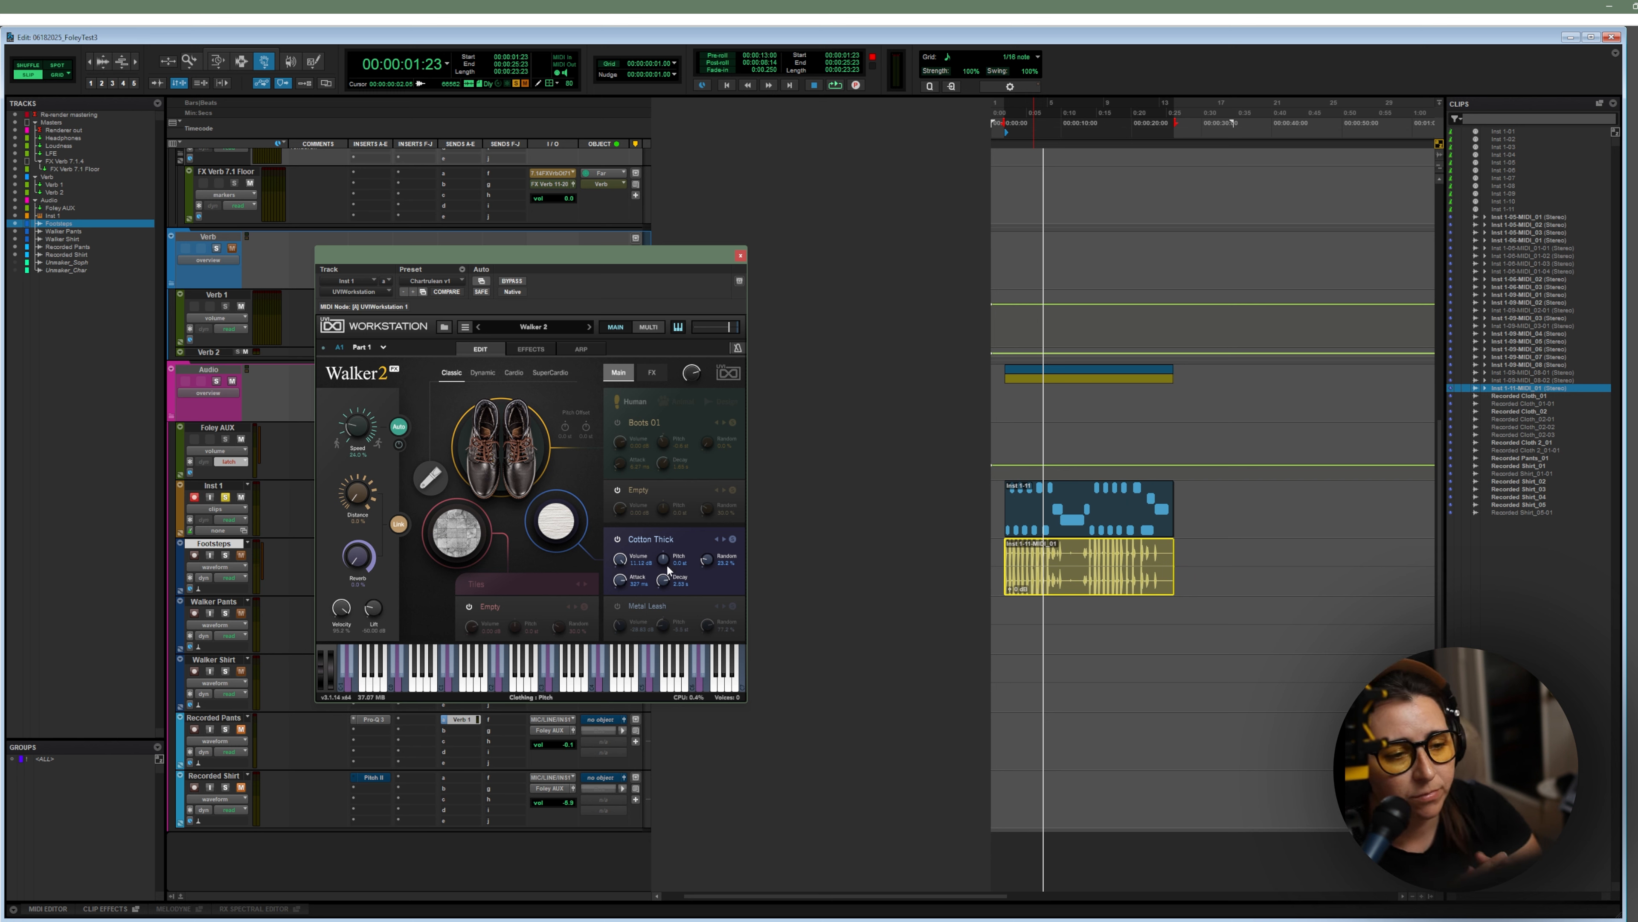
pyautogui.click(654, 539)
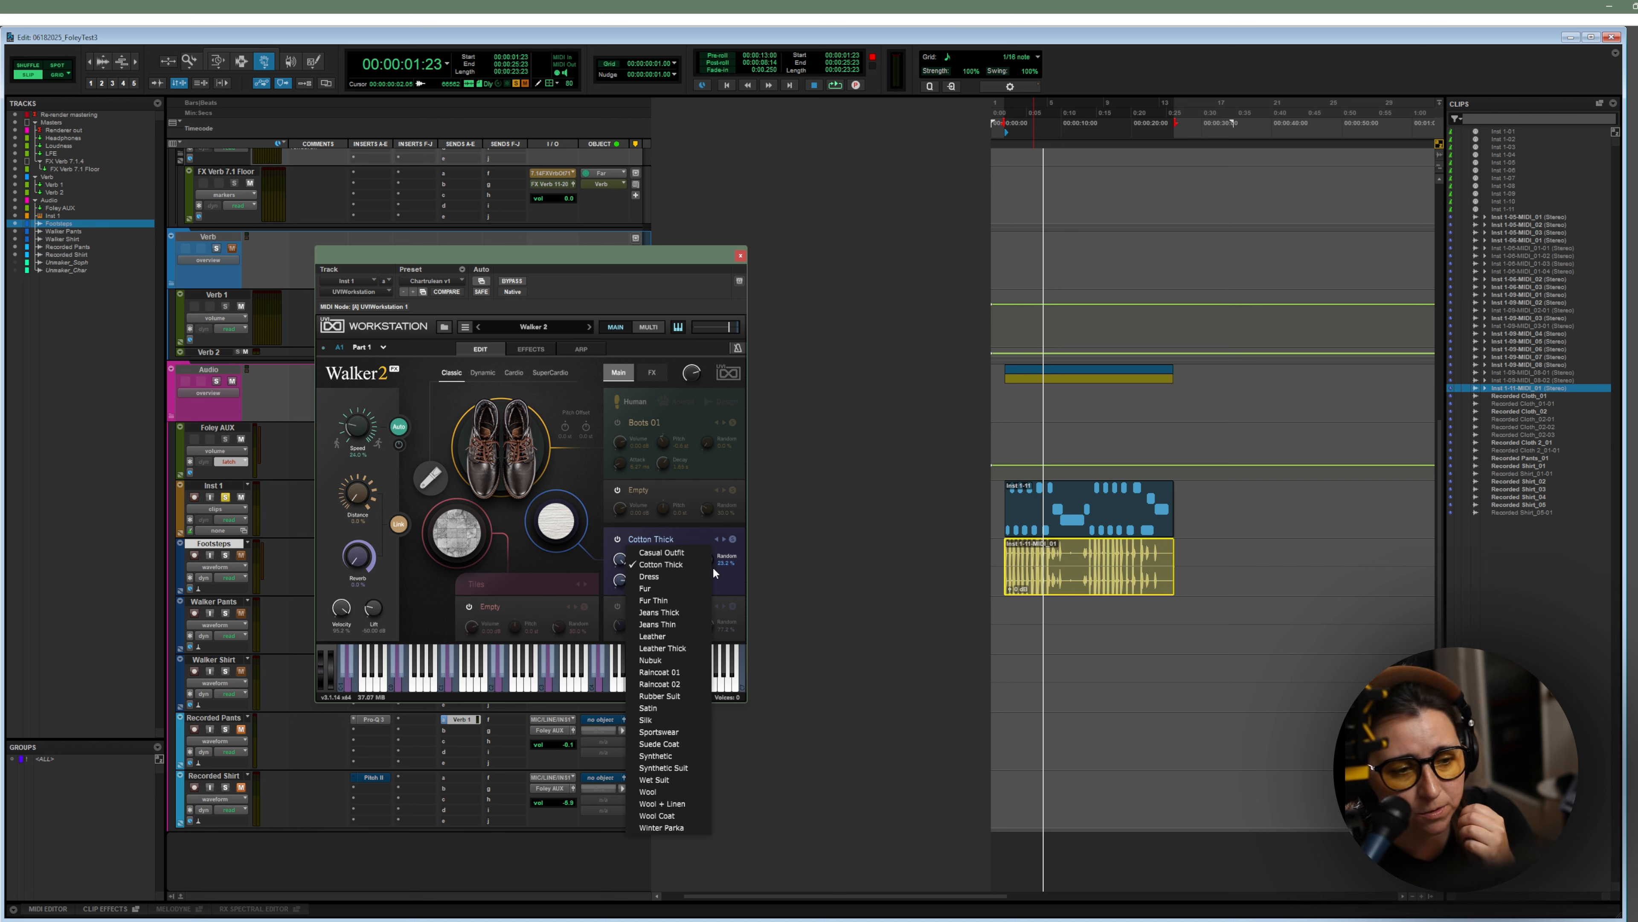
pyautogui.click(724, 583)
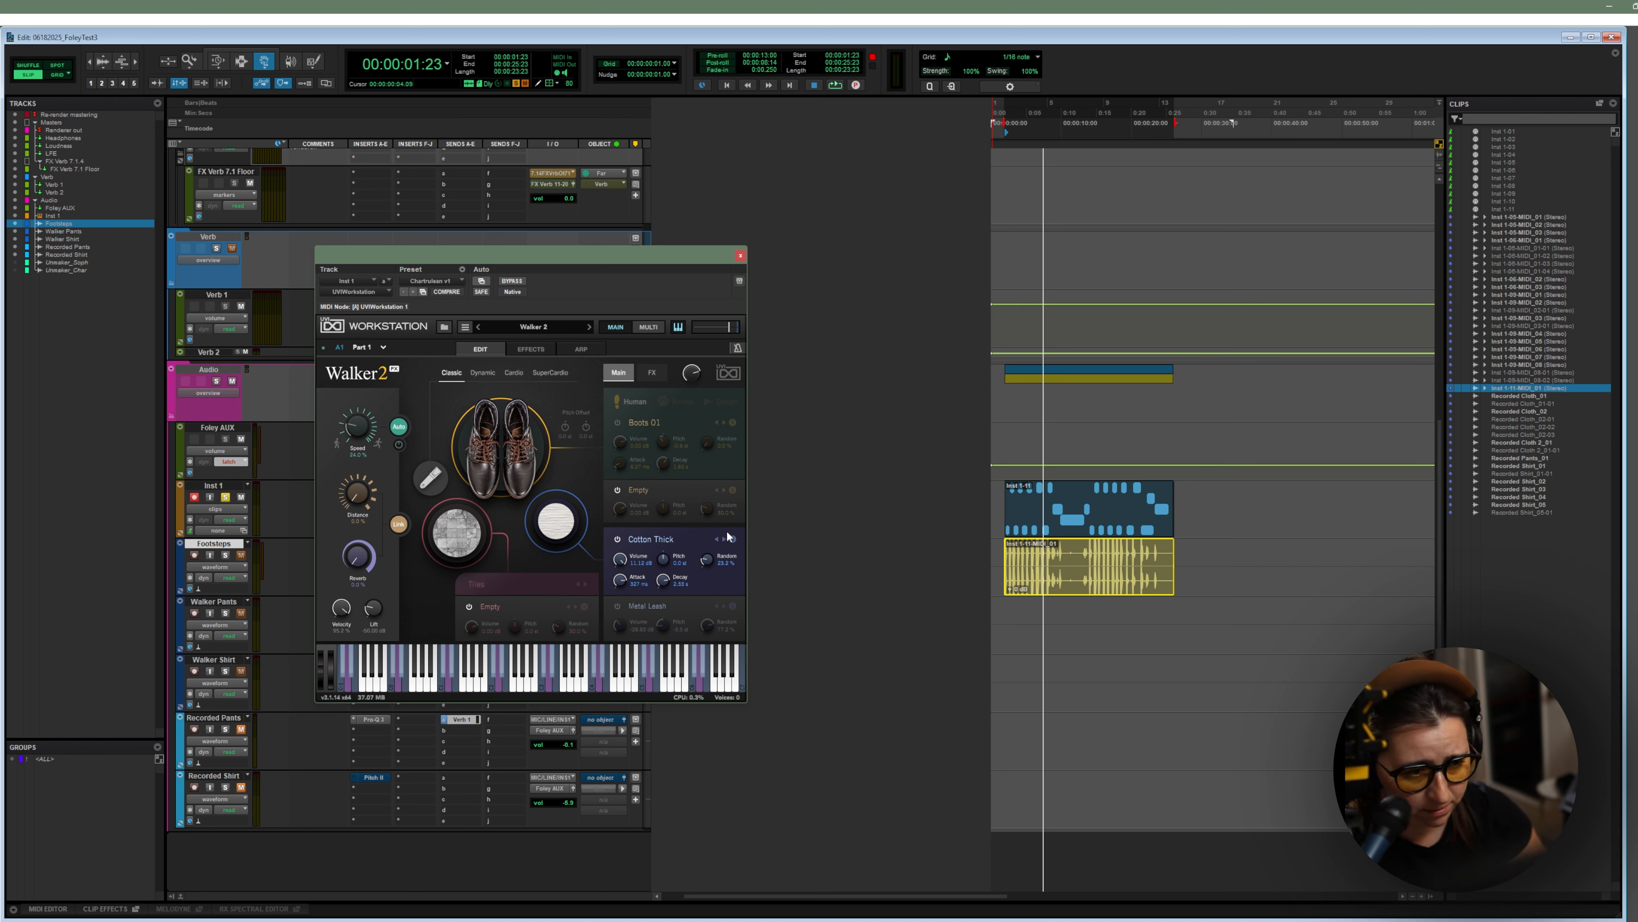
pyautogui.press('space')
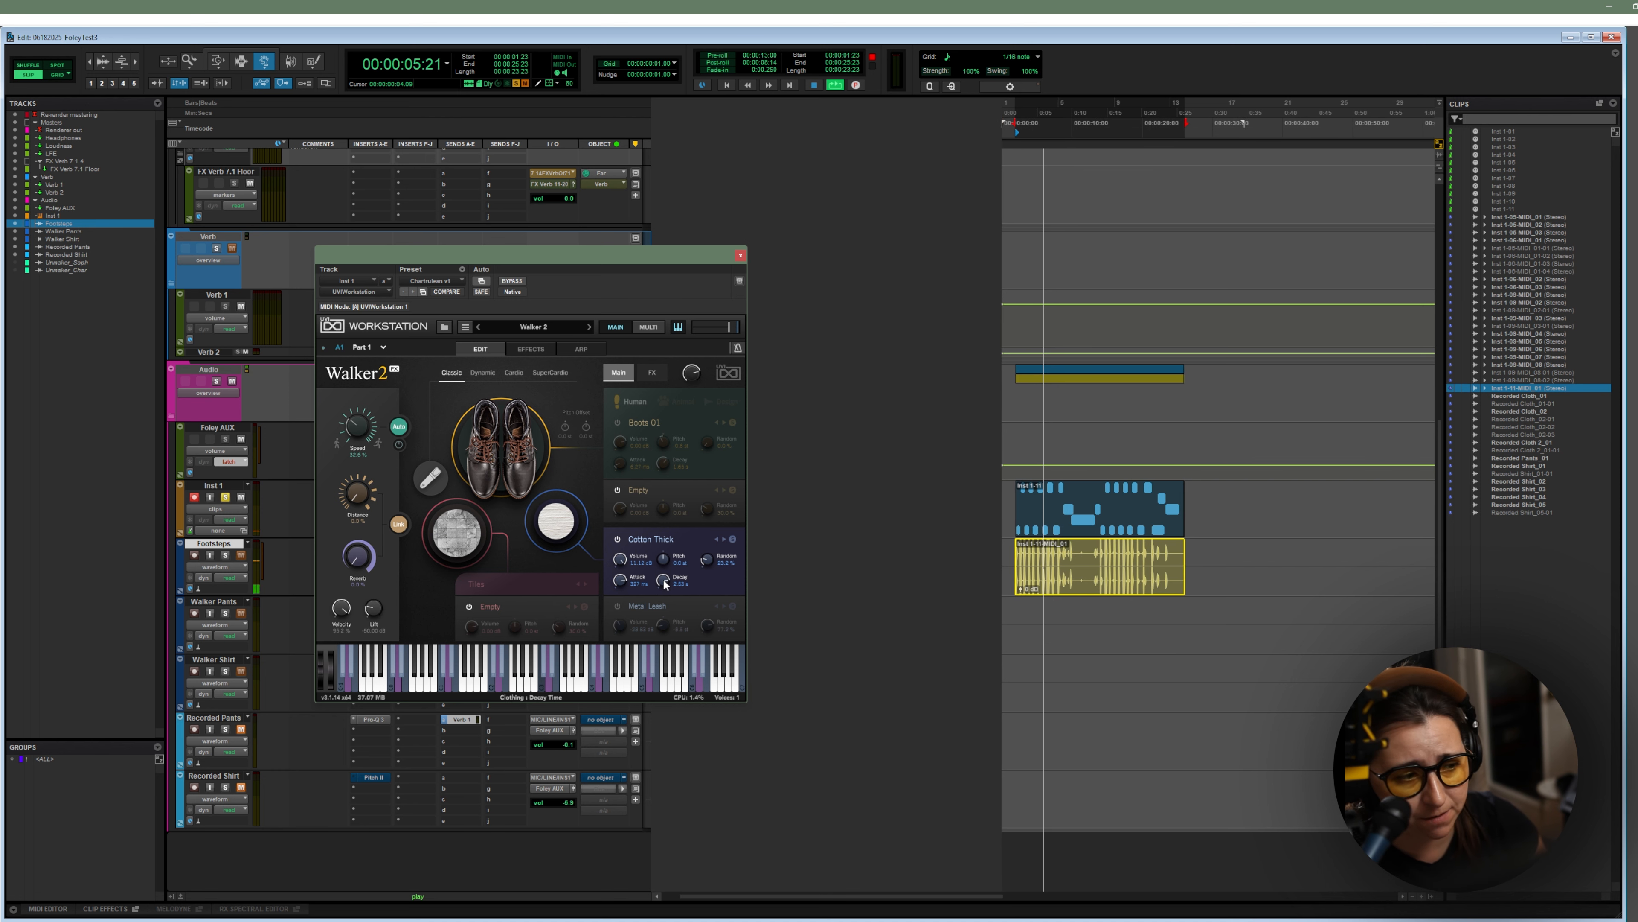
pyautogui.press('space')
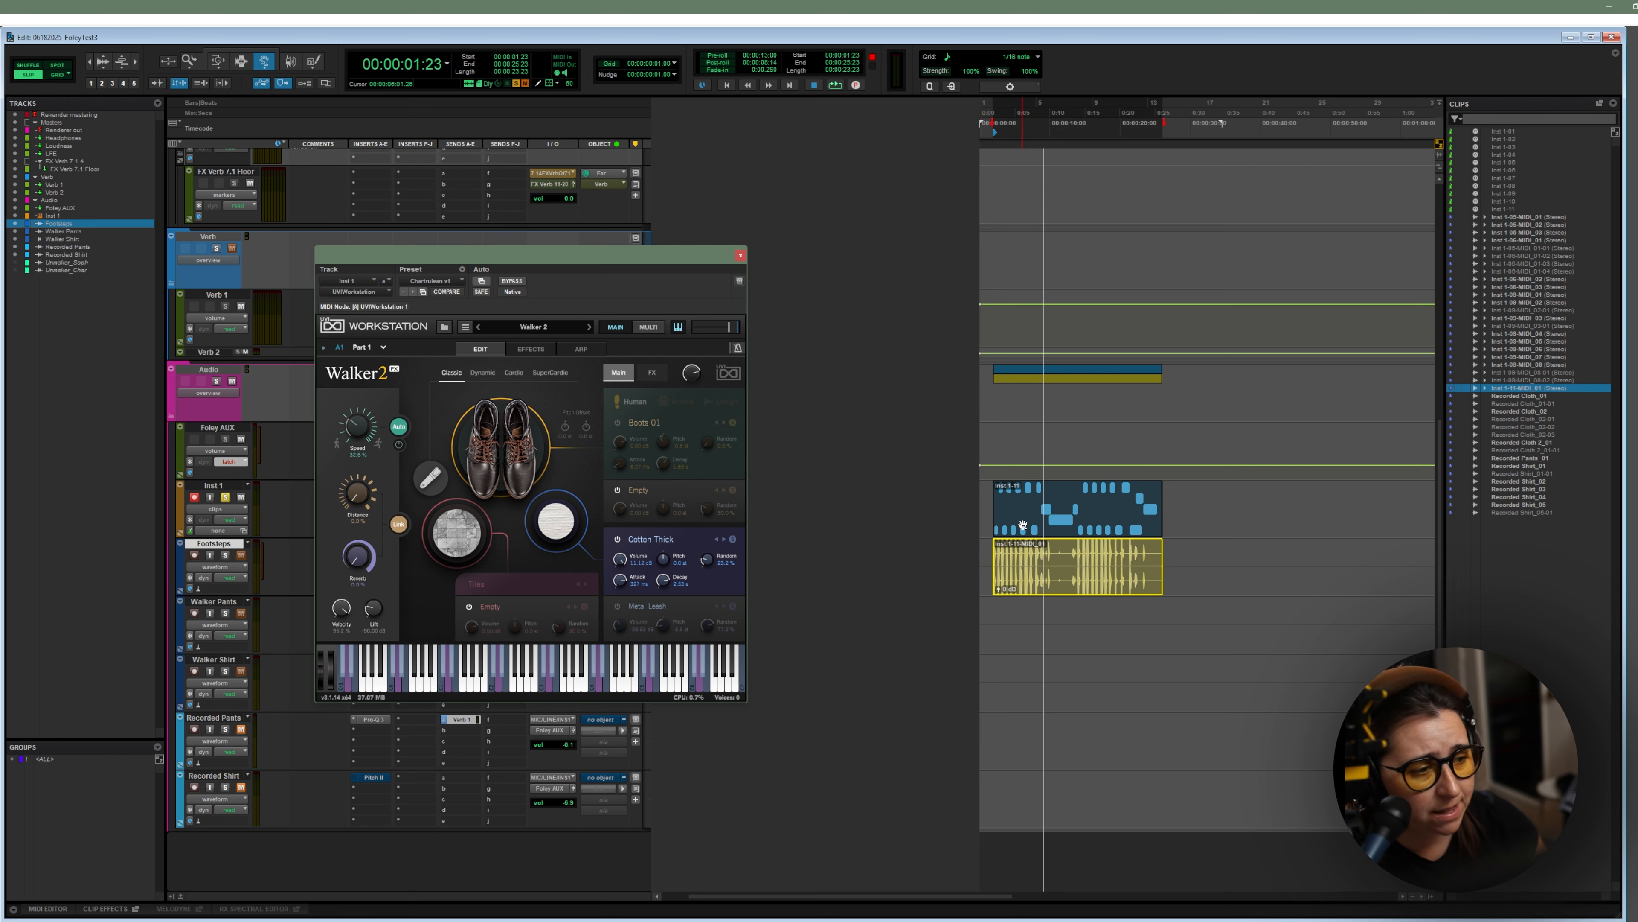
# Render the Inst 1 MIDI clip as audio onto the Walker Shirt track
pyautogui.click(1023, 524)
pyautogui.moveTo(1032, 671); pyautogui.dragTo(1031, 669)
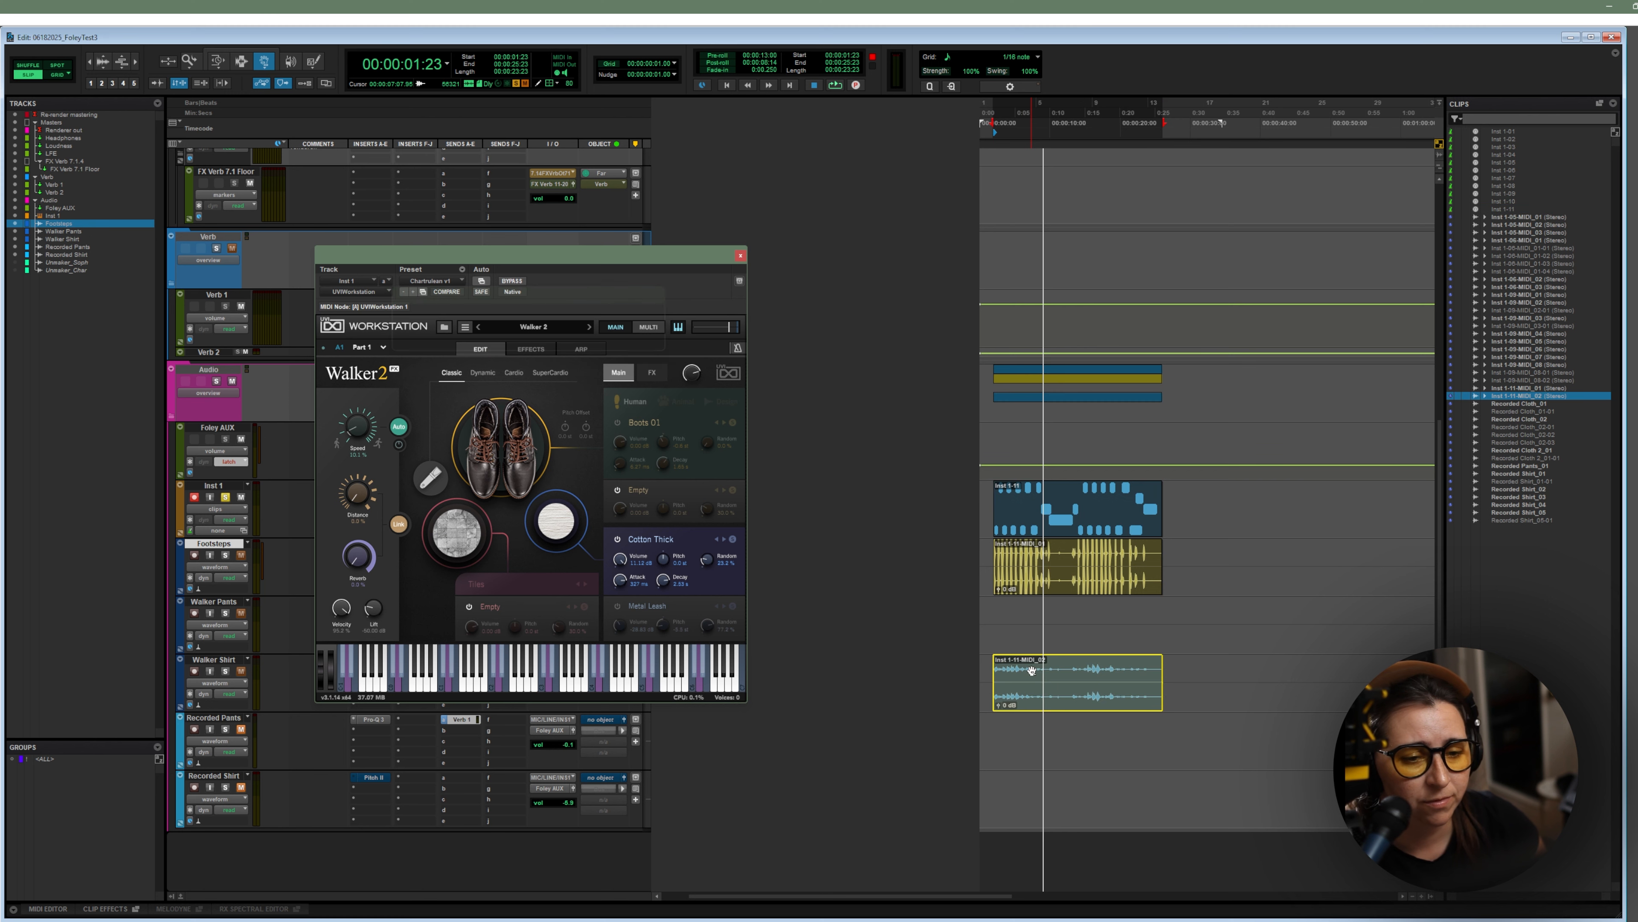
# Select the Inst 1 MIDI clip and change the Walker 2 clothing material to Jeans Thick
pyautogui.click(1007, 519)
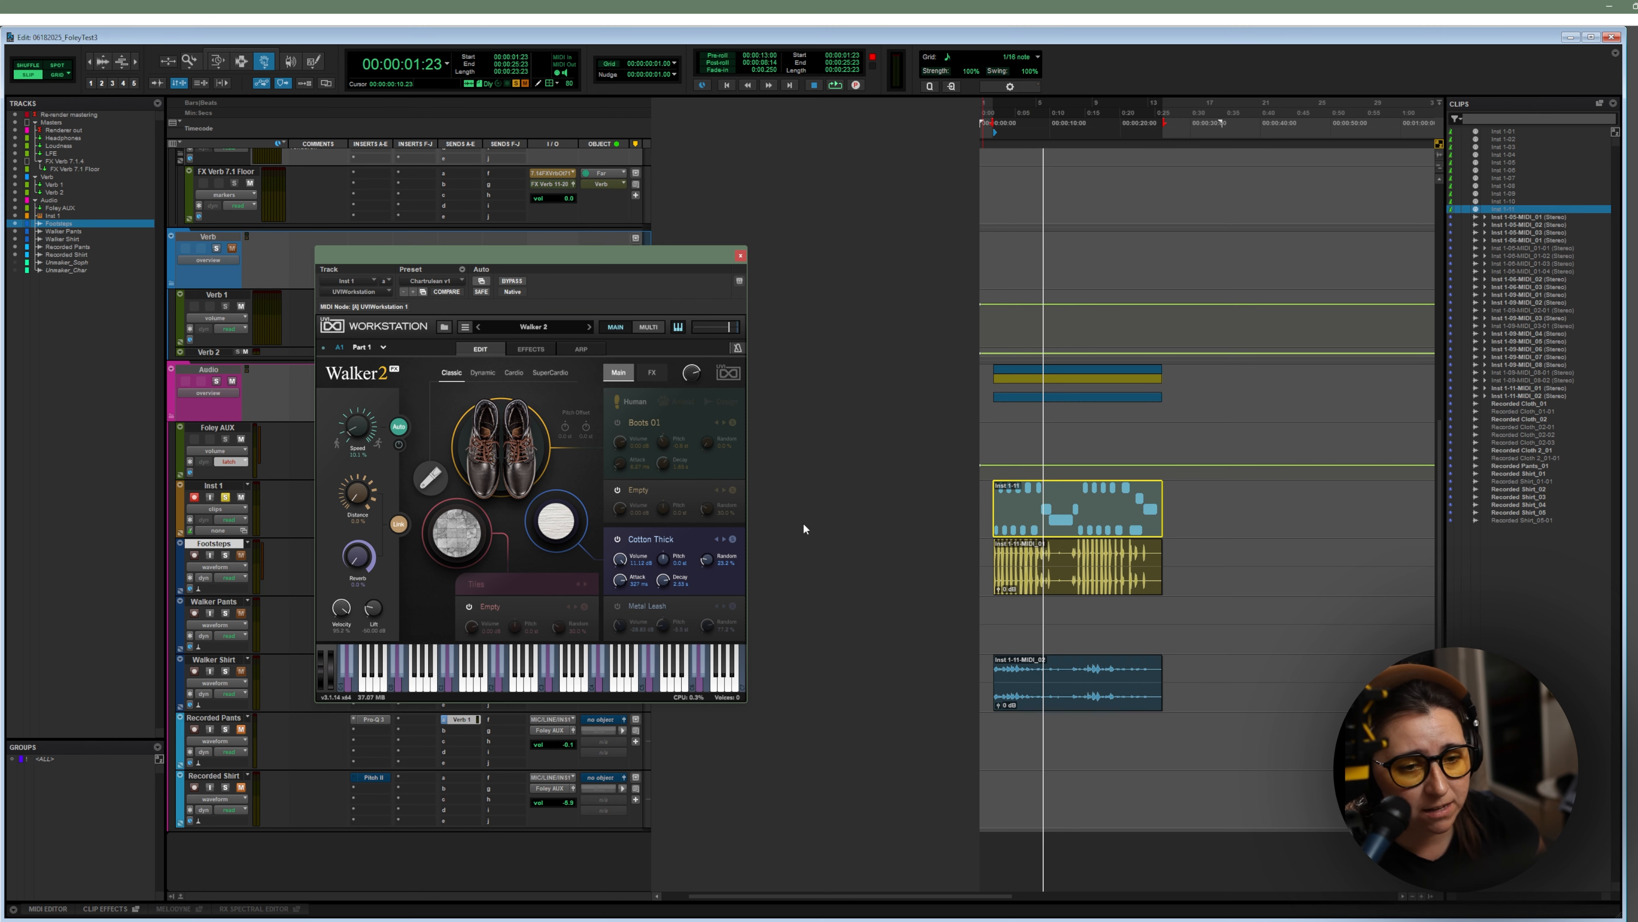
pyautogui.click(647, 541)
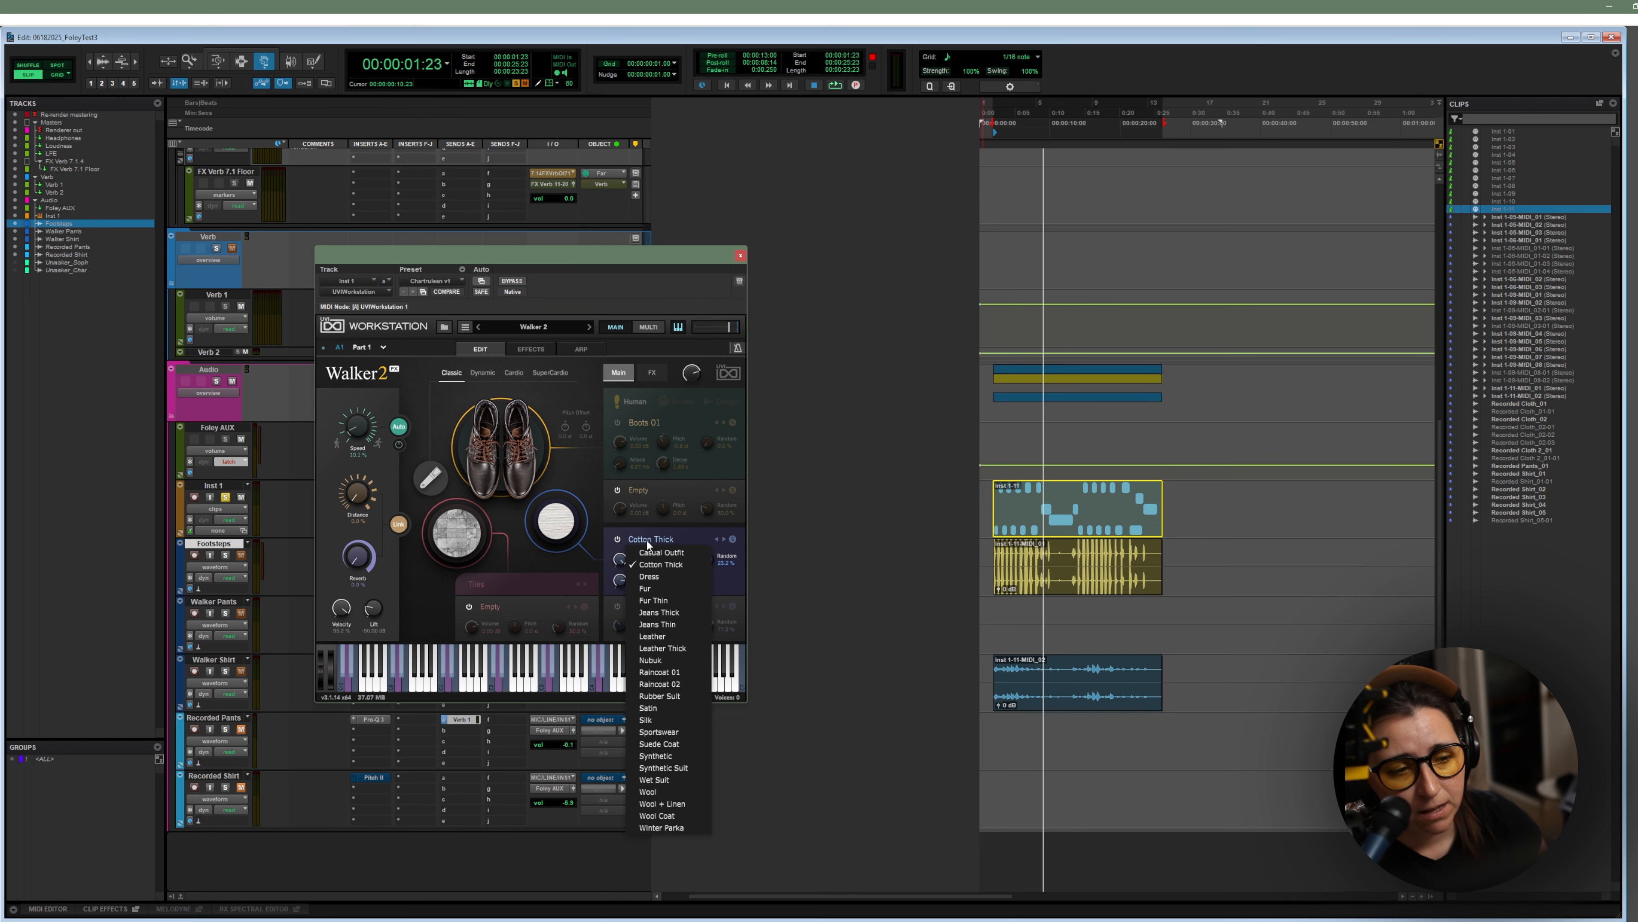
pyautogui.click(665, 612)
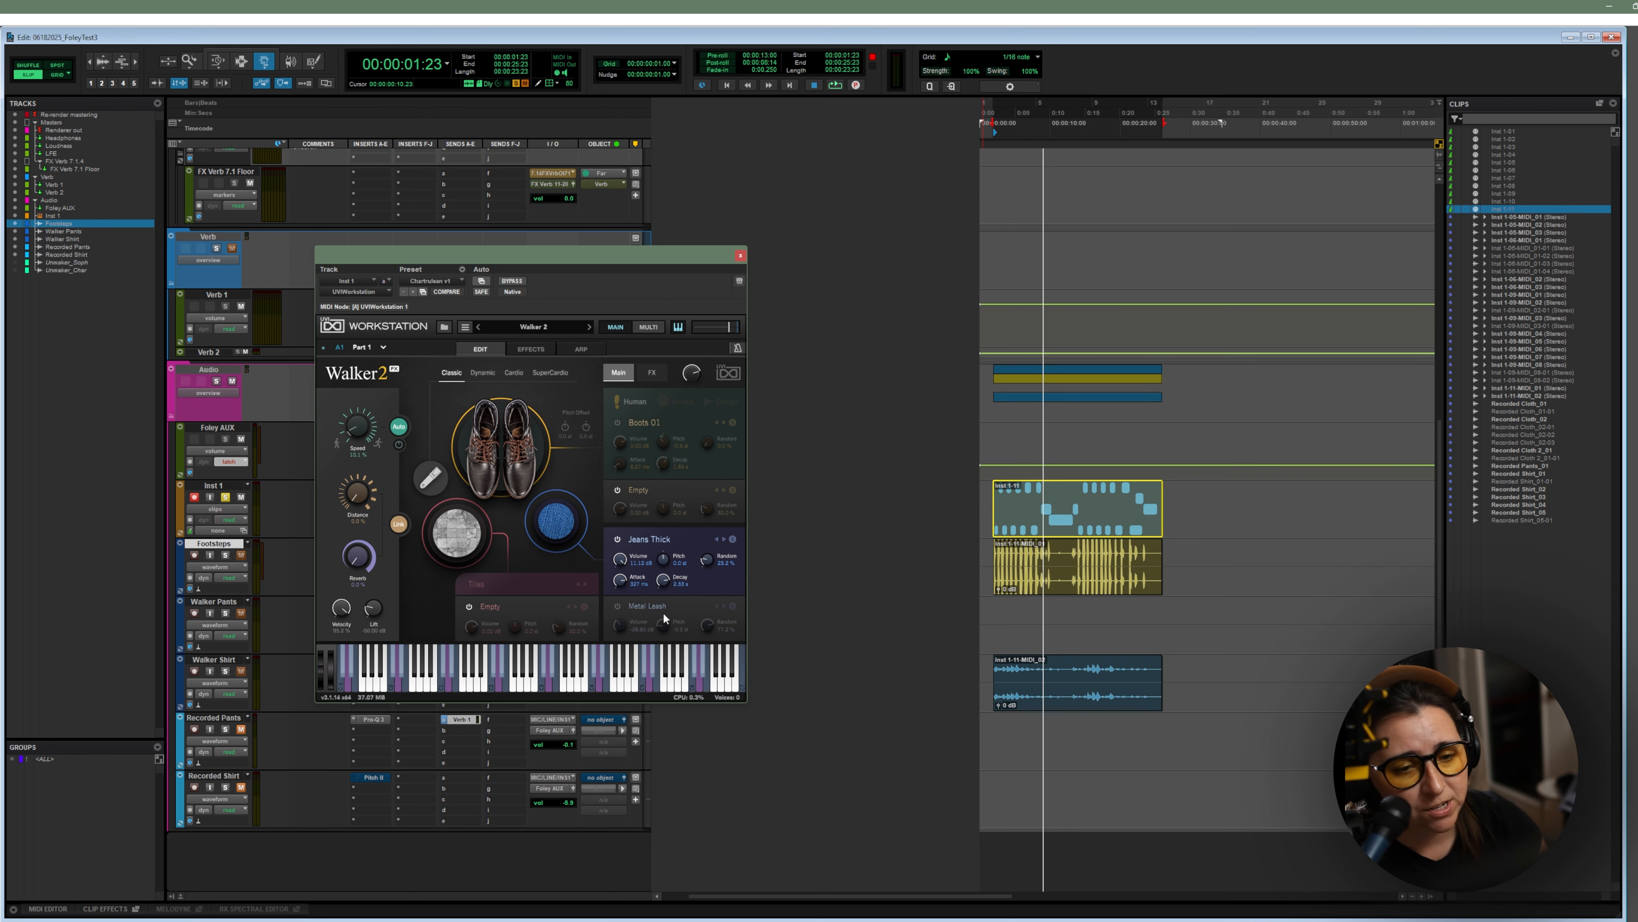
# Audition the Jeans Thick cloth sound near the beginning of the footstep clip
pyautogui.click(1010, 132)
pyautogui.press('space')
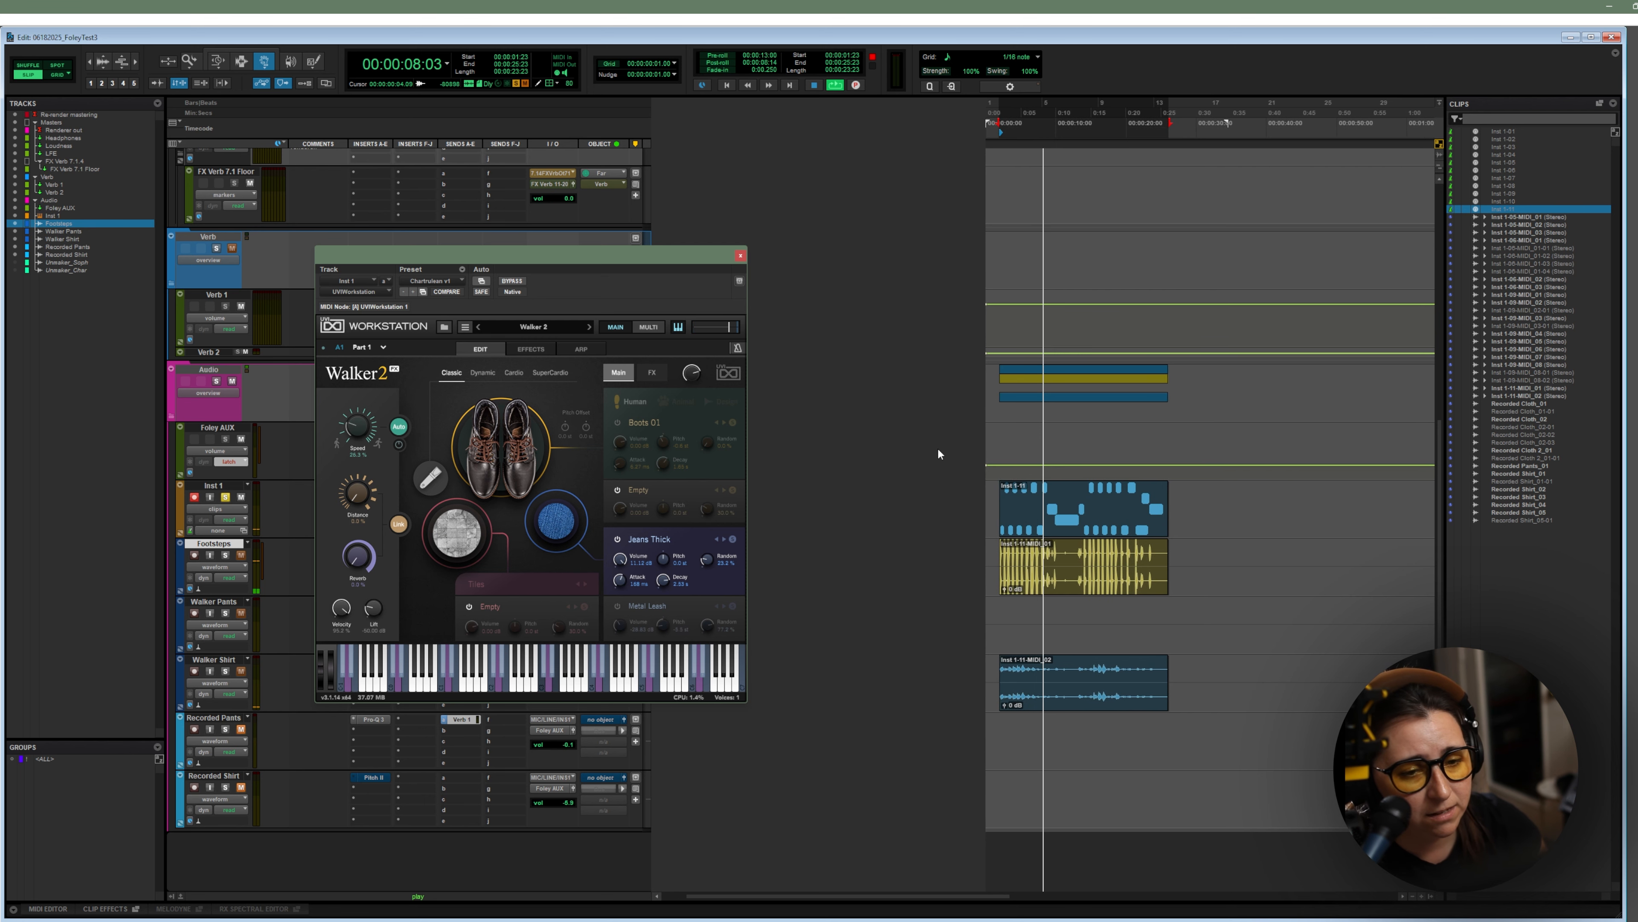
pyautogui.press('space')
pyautogui.moveTo(1008, 125); pyautogui.dragTo(1034, 124)
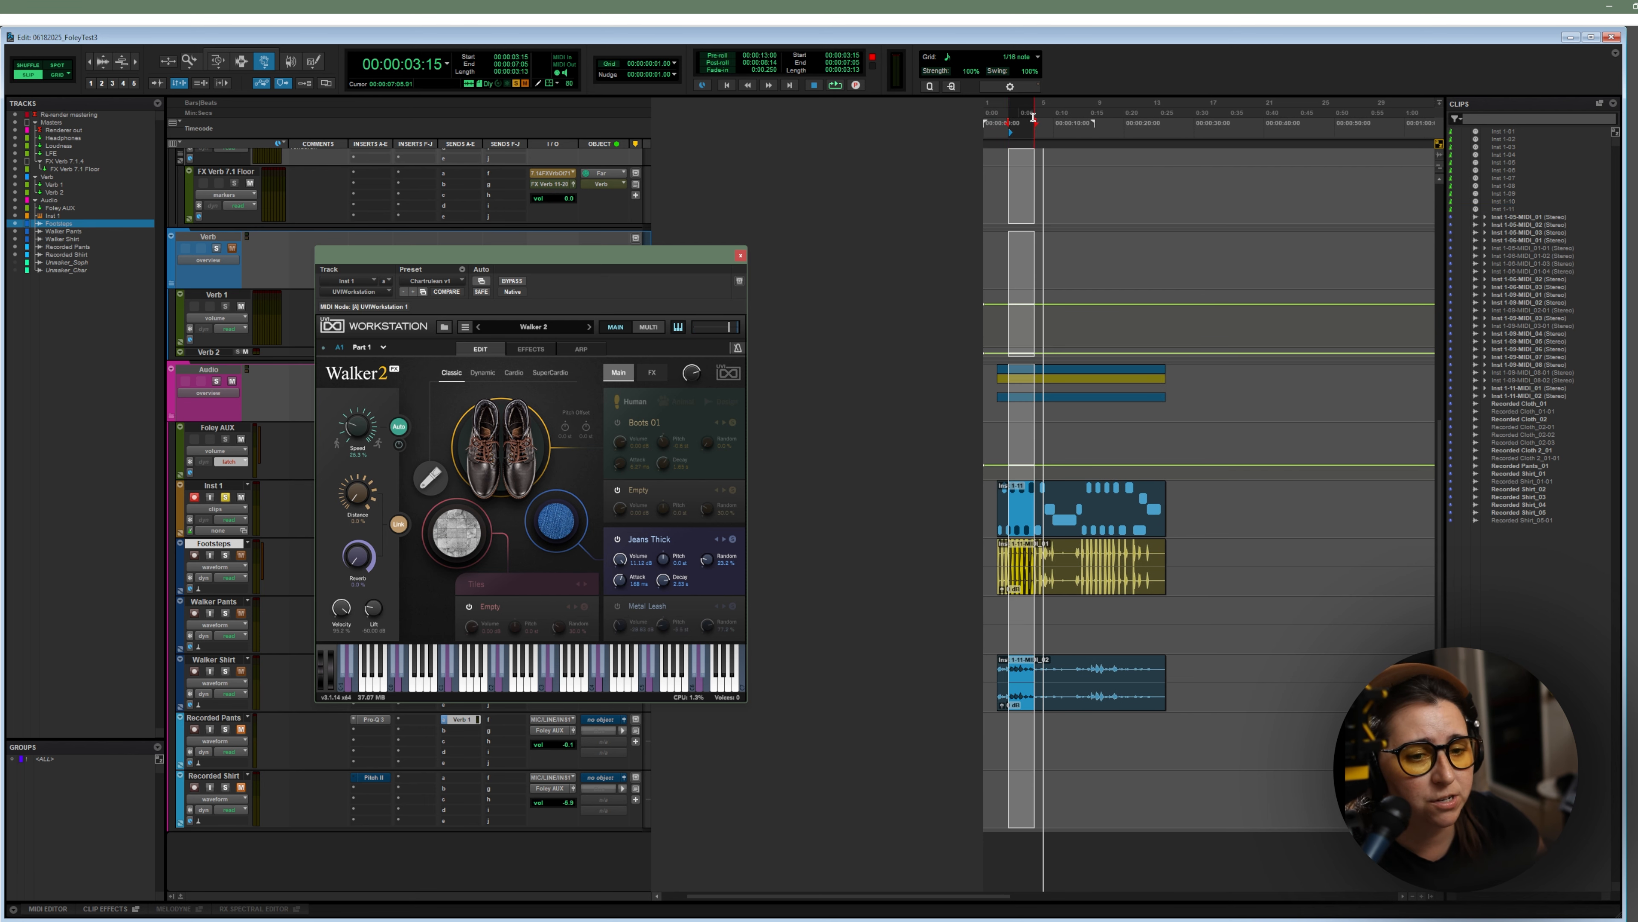
pyautogui.press('space')
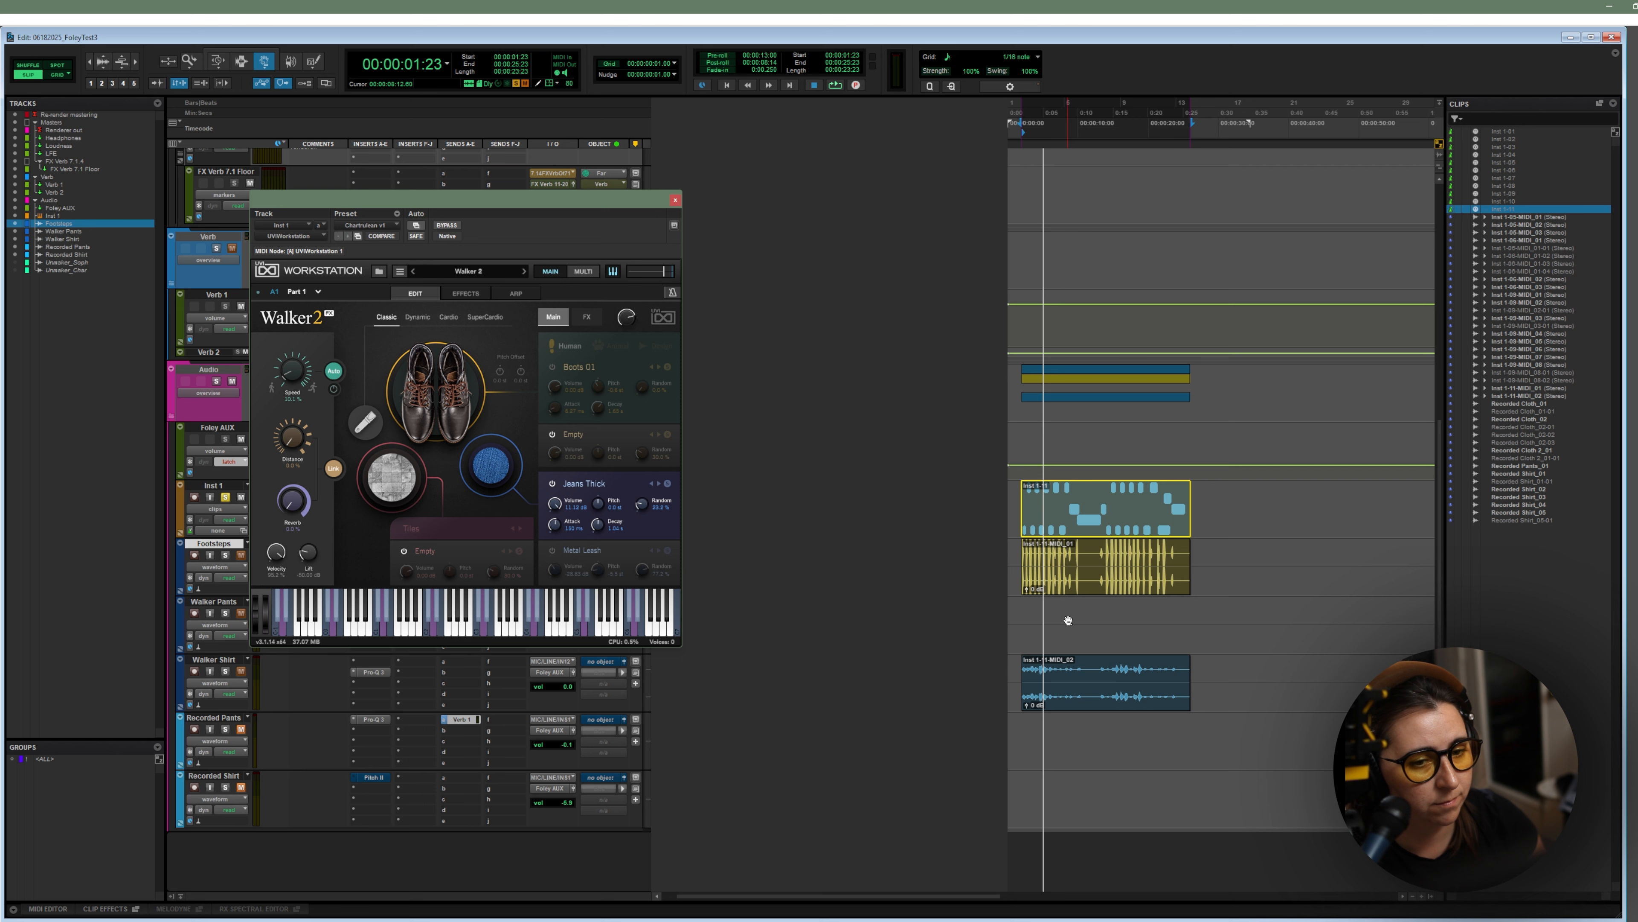
# Render the Inst 1 MIDI clip as audio onto the Walker Pants track and move the plug-in window aside
pyautogui.moveTo(1067, 510); pyautogui.dragTo(1068, 617)
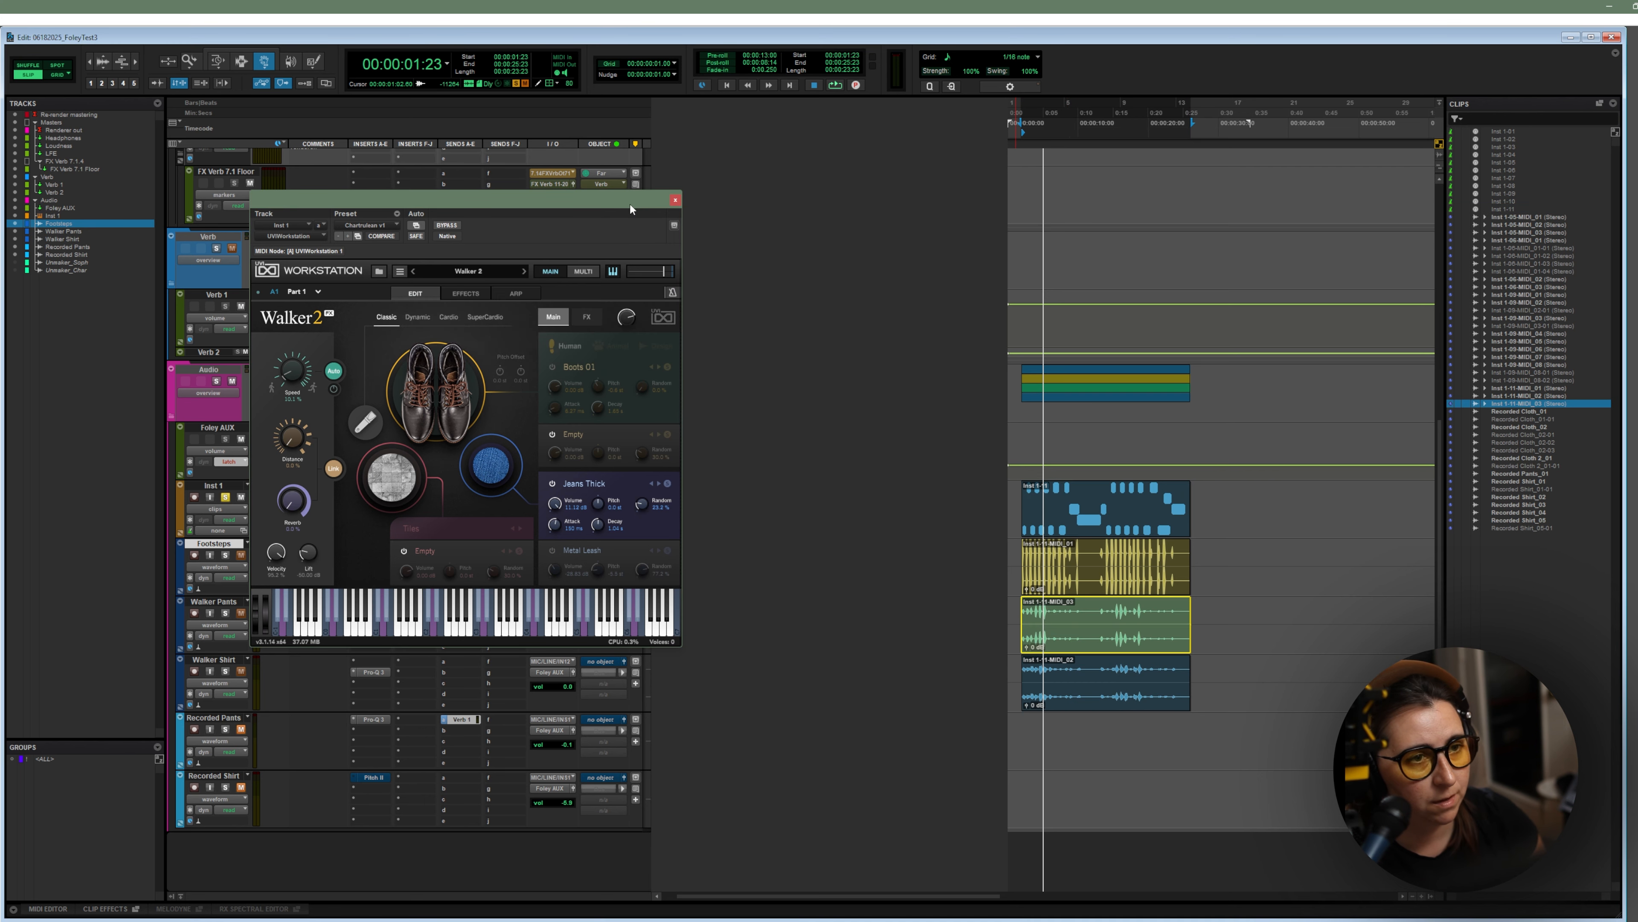
pyautogui.moveTo(630, 204); pyautogui.dragTo(2, 181)
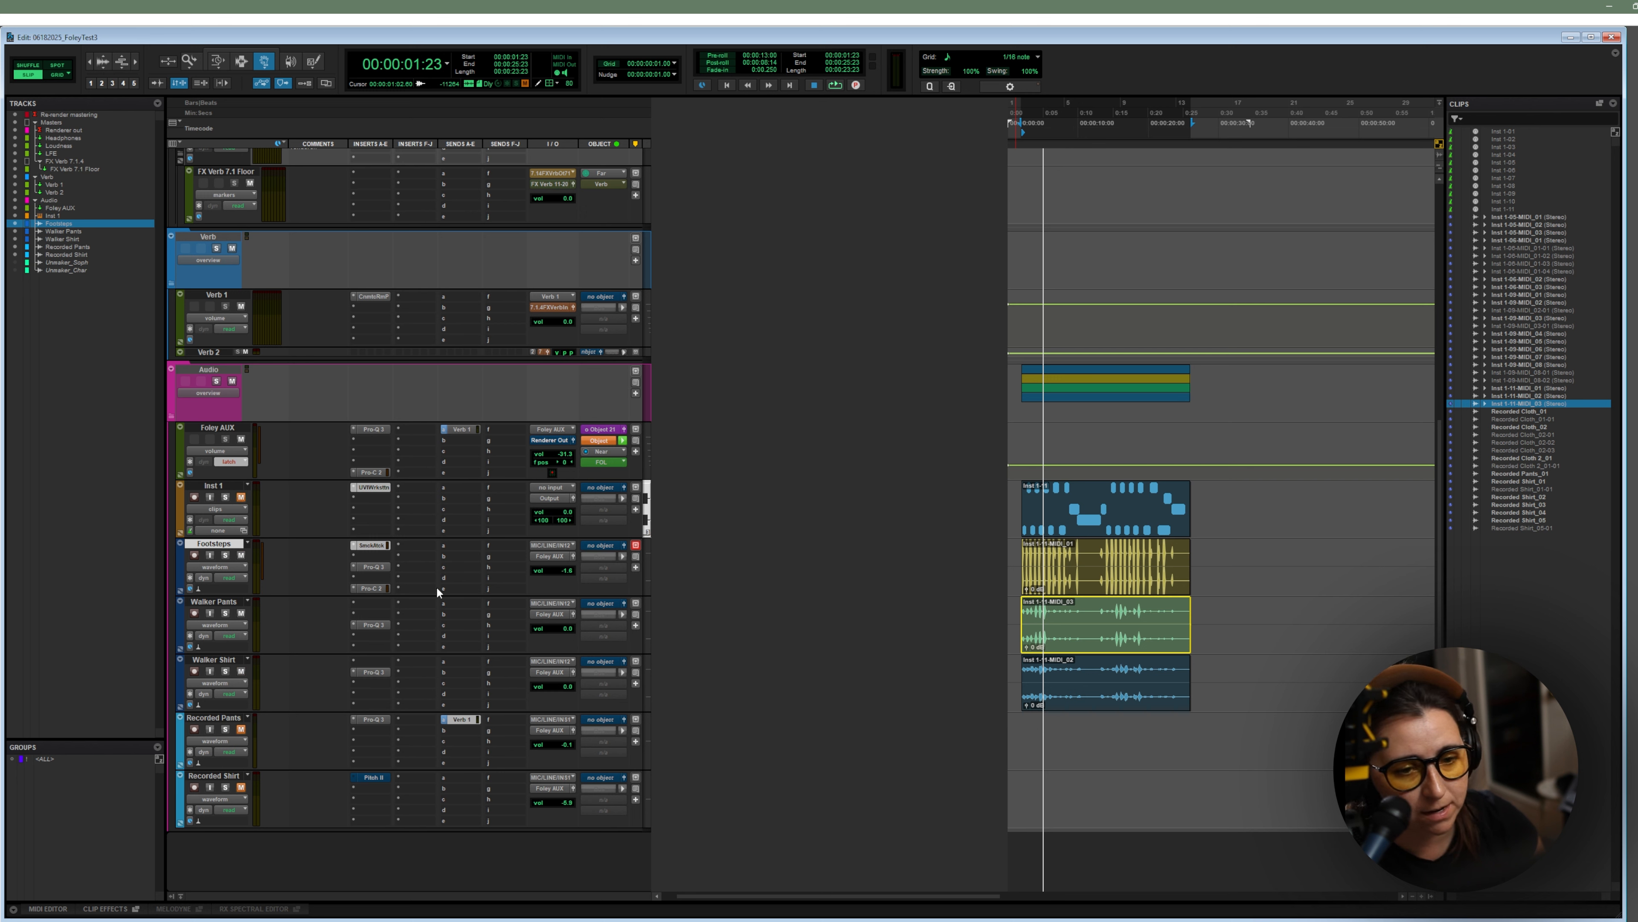
# Place the playback cursor at 00:00:04:20 within the rendered foley clips
pyautogui.click(1031, 122)
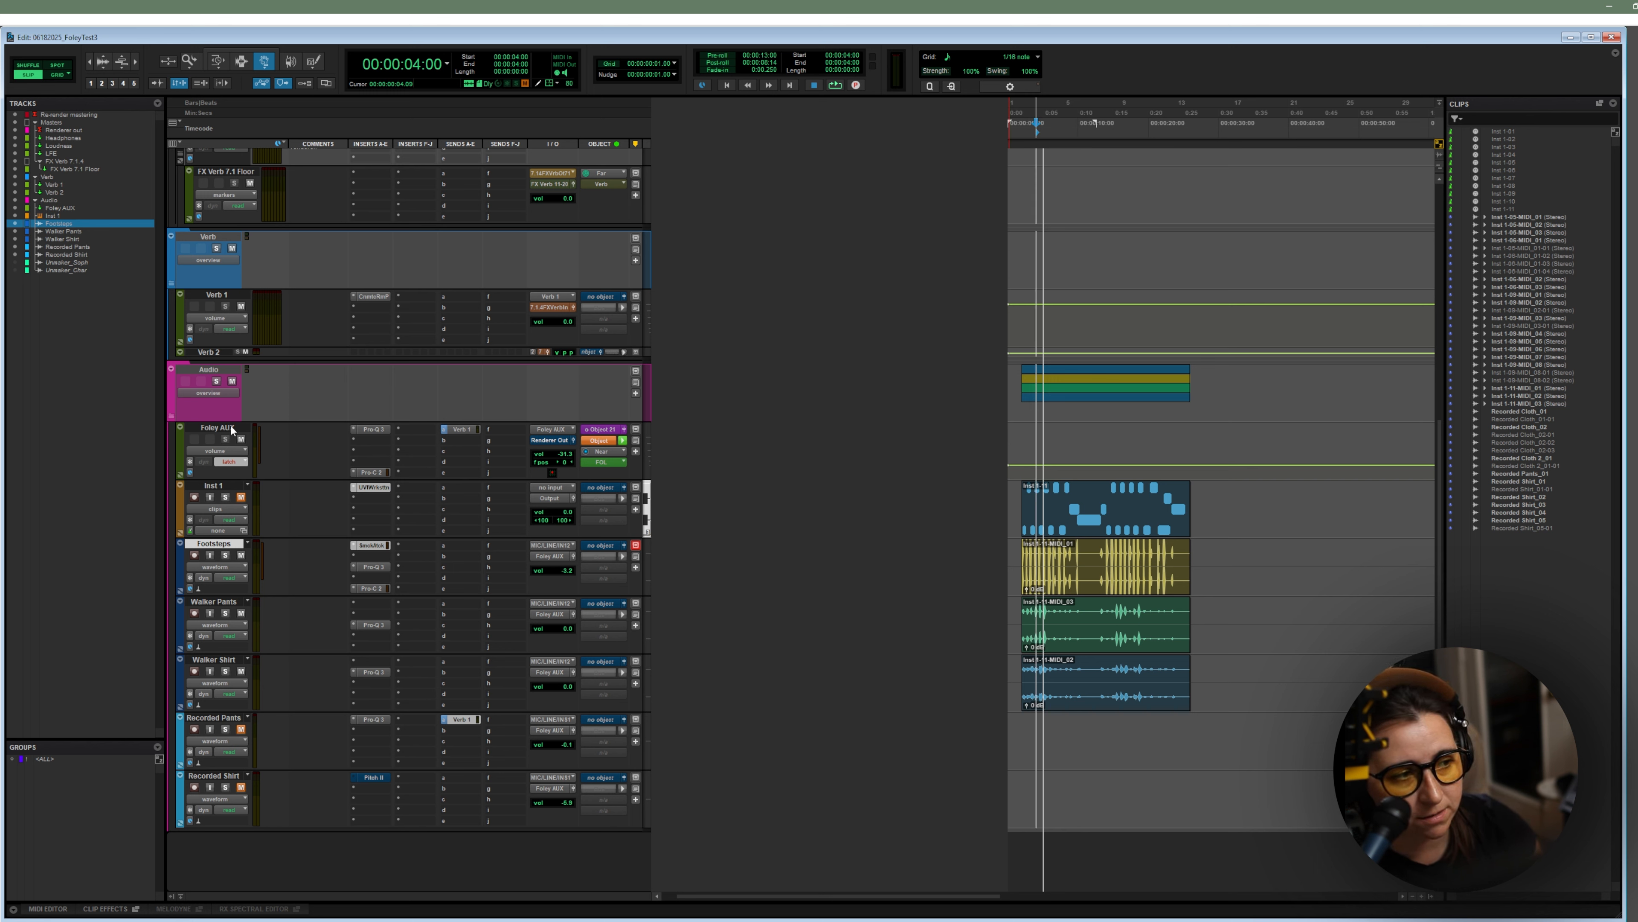
pyautogui.click(1042, 110)
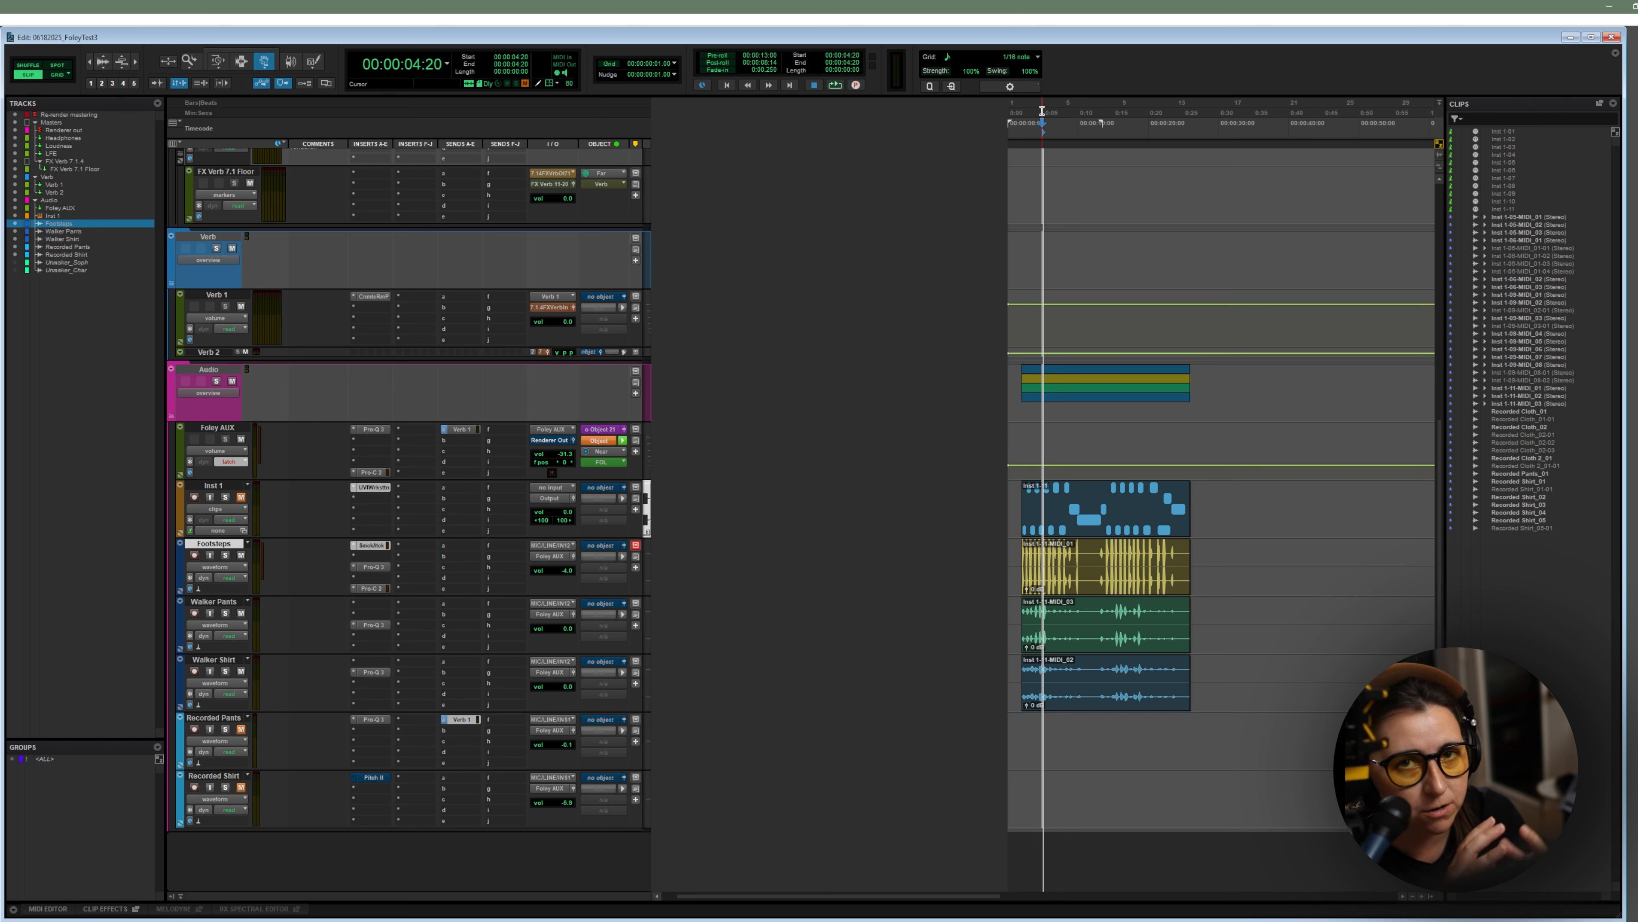